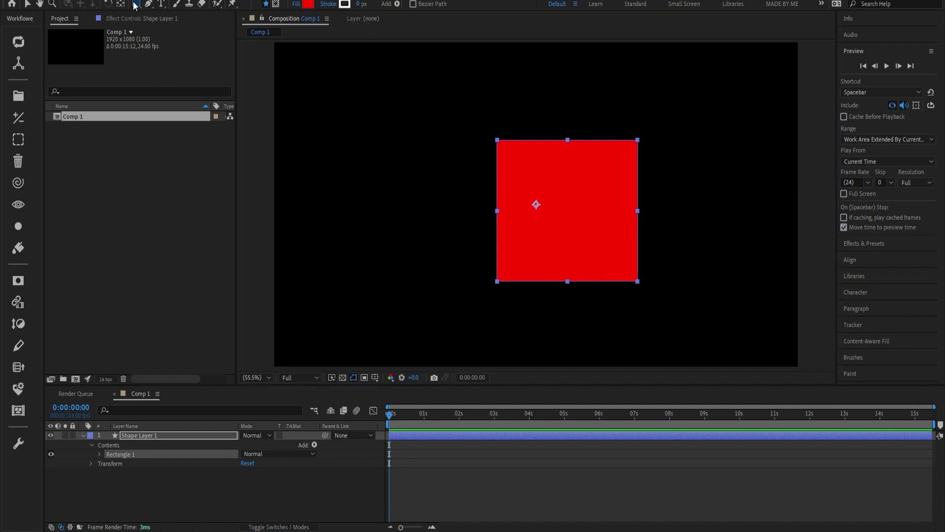
Draw a red five-pointed star on a new shape layer, to the left of the red square, using the Star tool
click(184, 488)
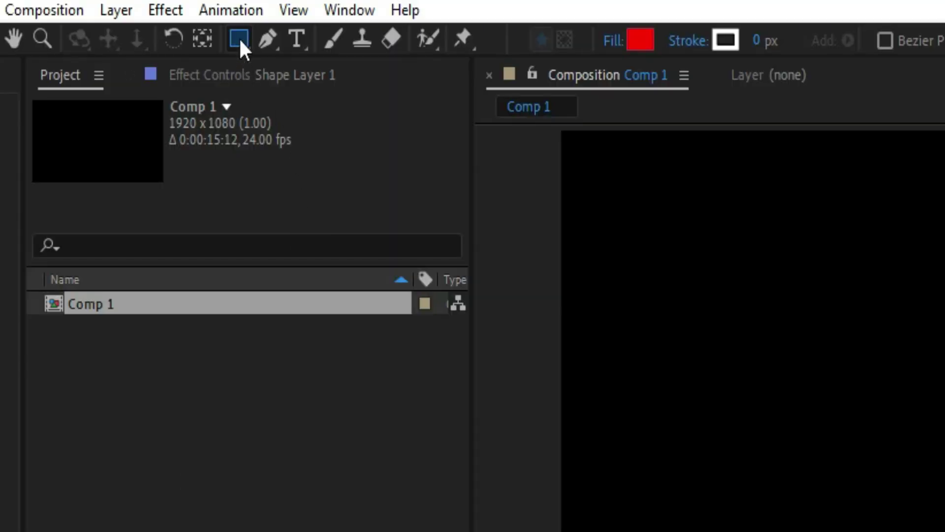
click(240, 40)
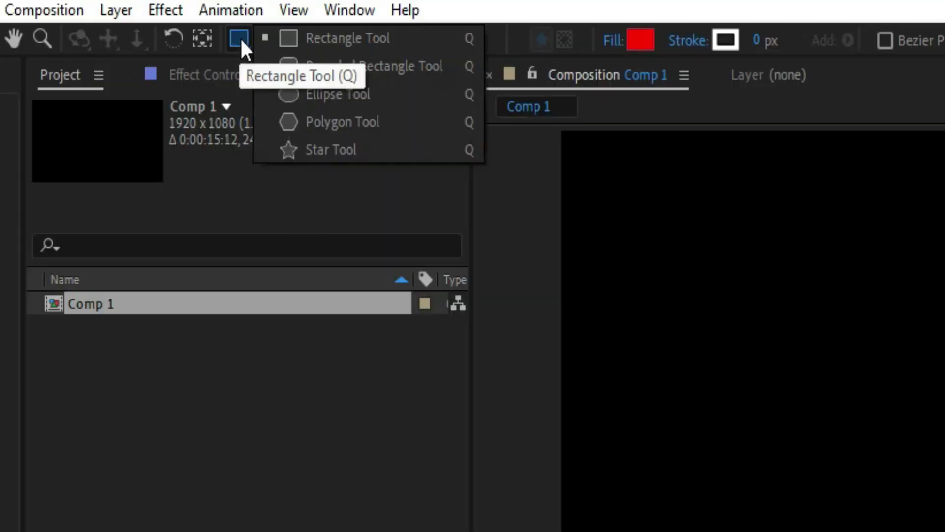
click(316, 145)
click(853, 356)
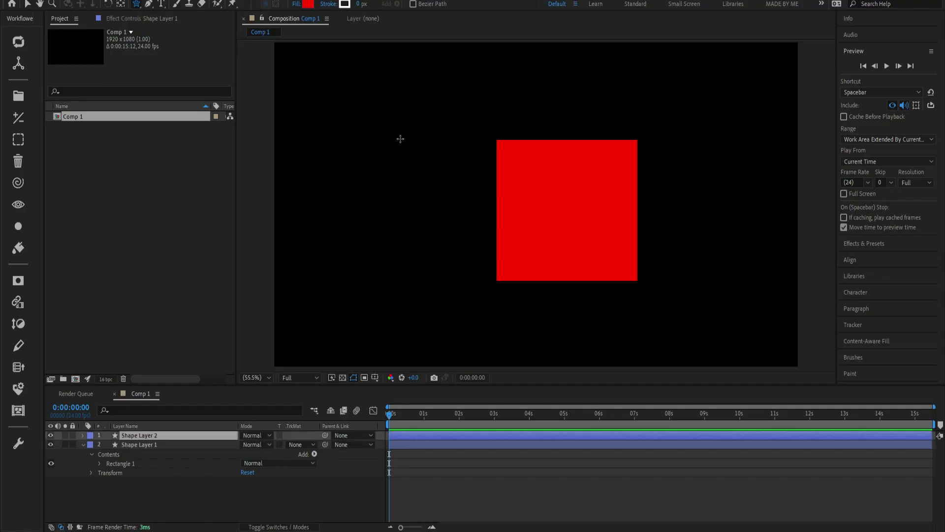
drag(400, 138, 455, 221)
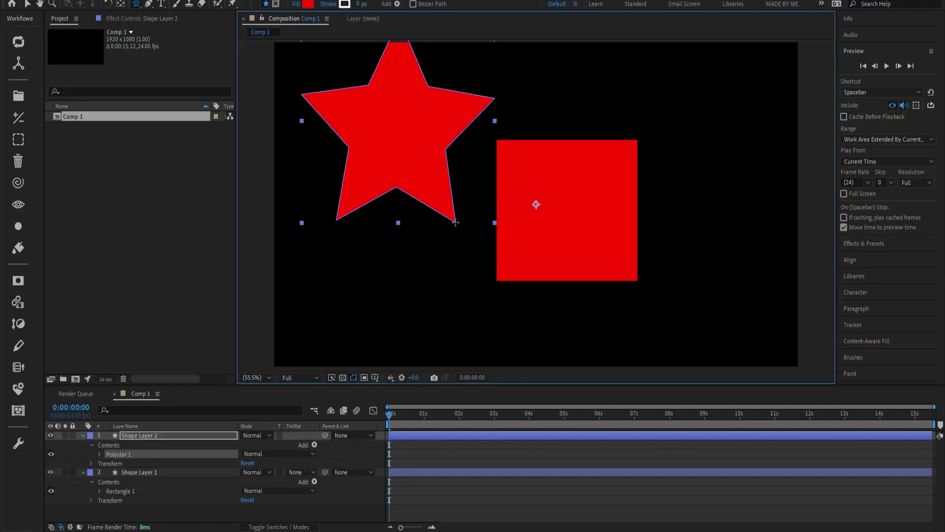
Reposition the star and the square so that they overlap near the centre of the composition
click(26, 5)
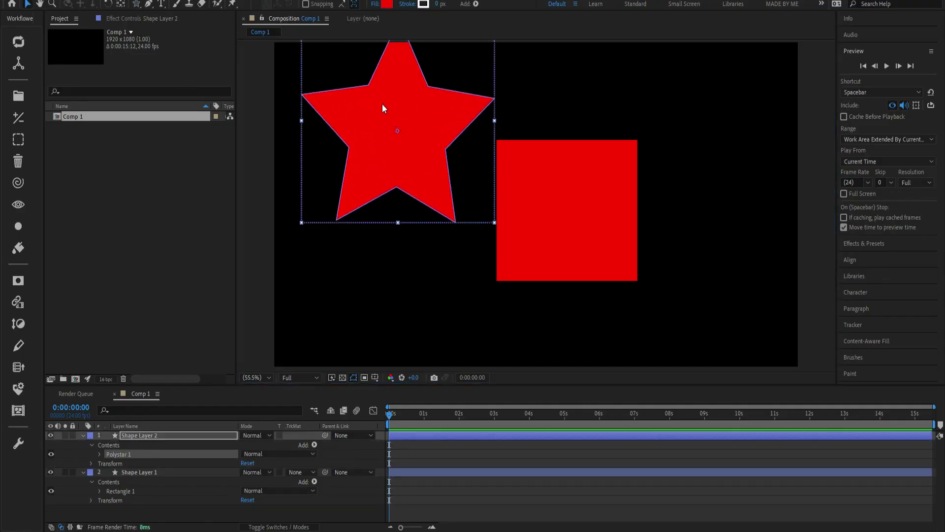
drag(383, 108, 476, 138)
drag(617, 185, 587, 186)
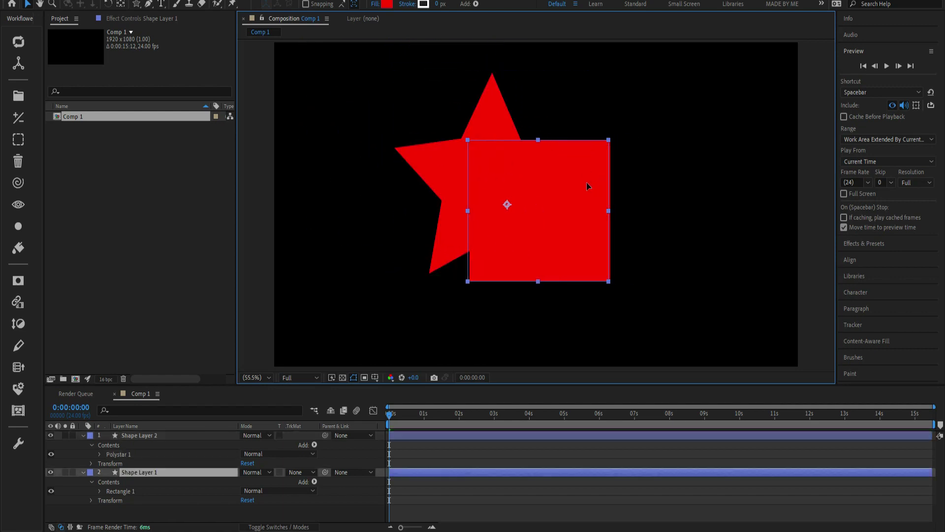
drag(436, 165, 469, 173)
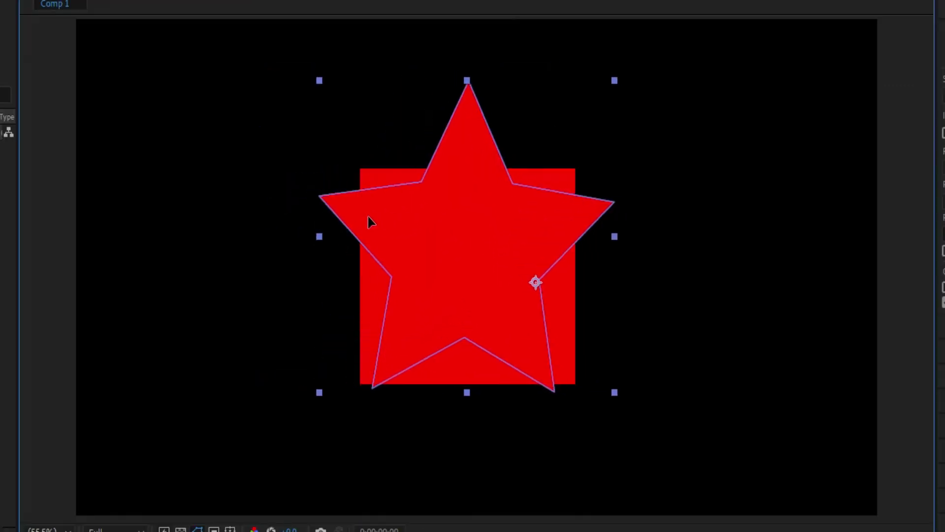
drag(369, 218, 368, 221)
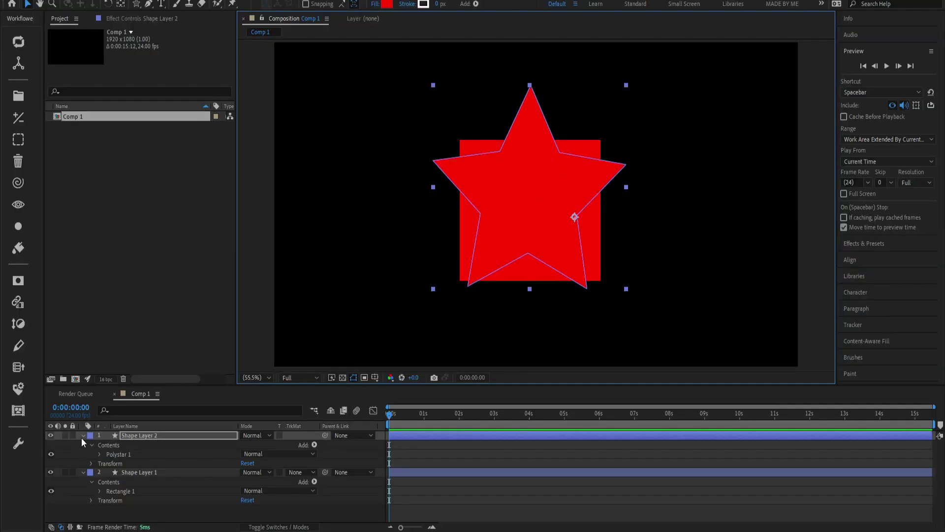
Collapse both shape layers and toggle Shape Layer 2's visibility off and on to identify the star
click(83, 436)
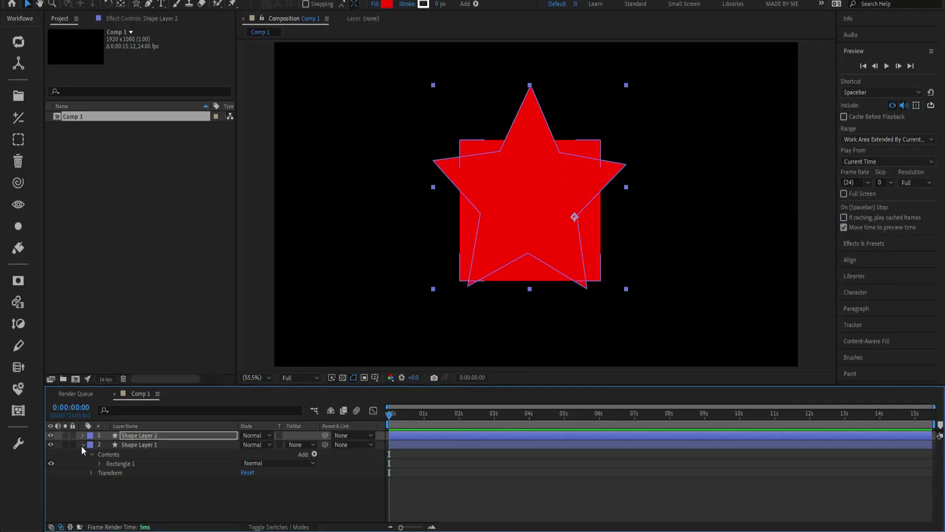
click(82, 445)
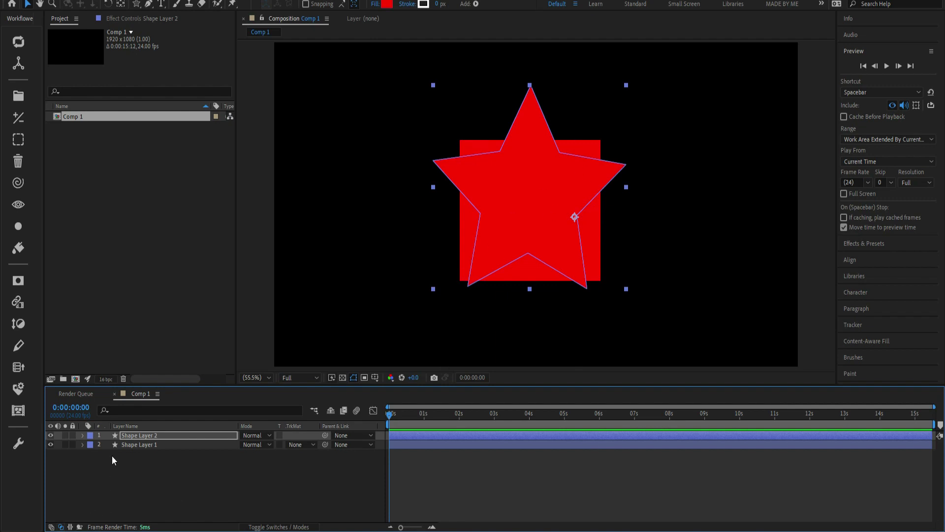
click(140, 435)
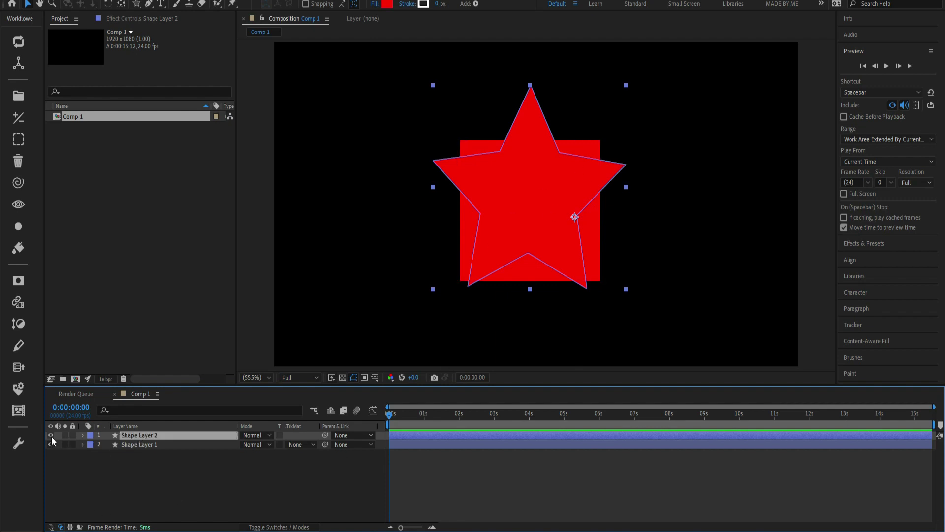
click(50, 435)
click(51, 436)
Rename Shape Layer 2 as star
right_click(132, 435)
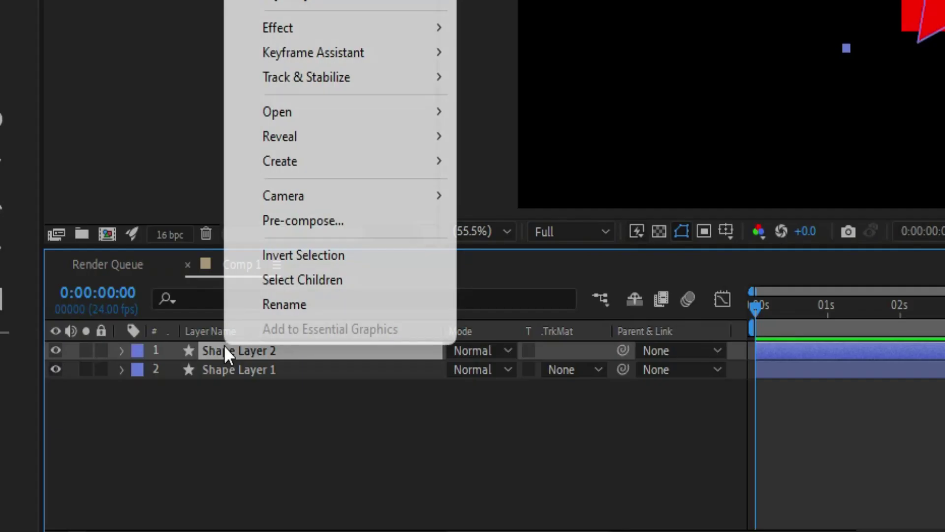
click(294, 304)
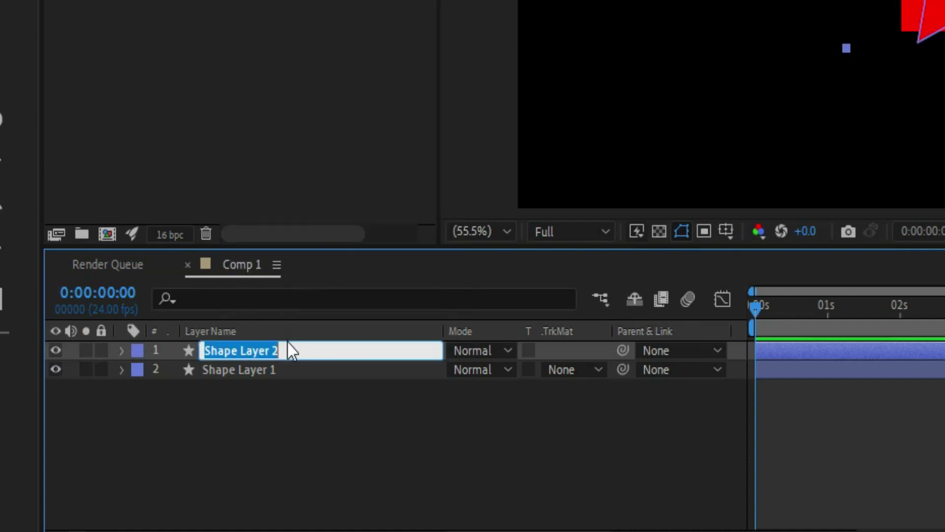
text(star)
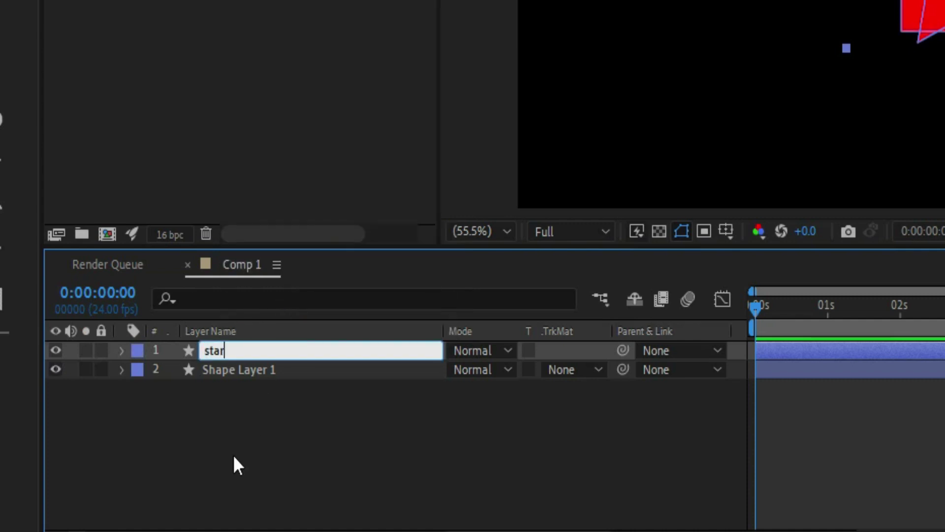
click(233, 454)
Pre-compose the star layer as star Comp 1, moving all attributes into the new composition
right_click(240, 351)
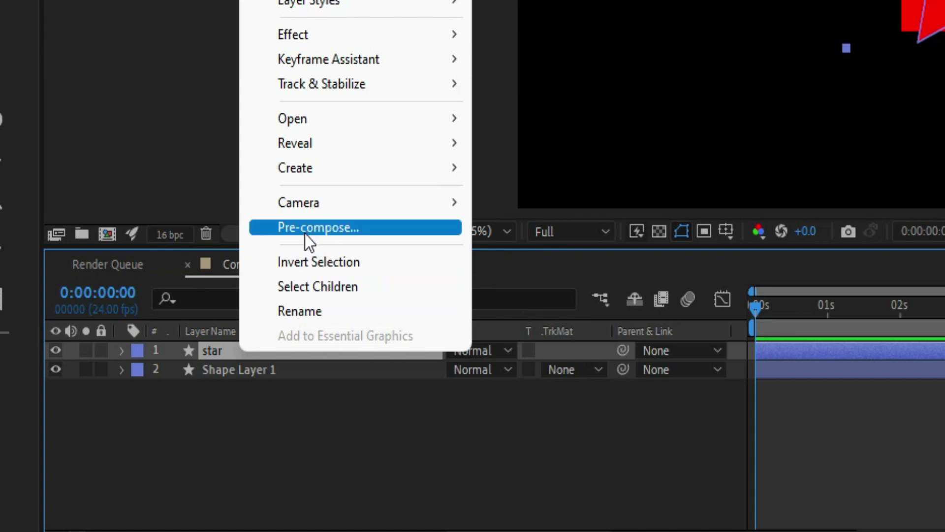
click(305, 231)
click(495, 328)
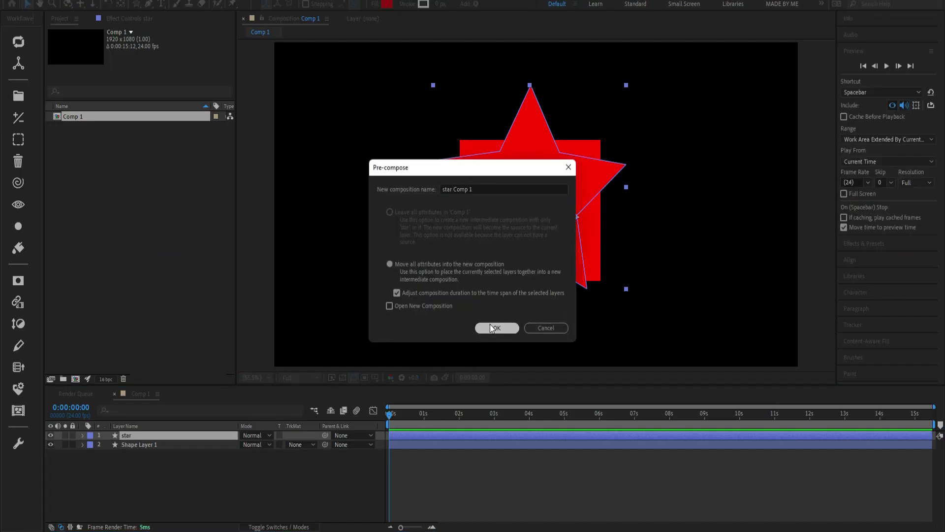
Rename Shape Layer 1 as square
right_click(131, 446)
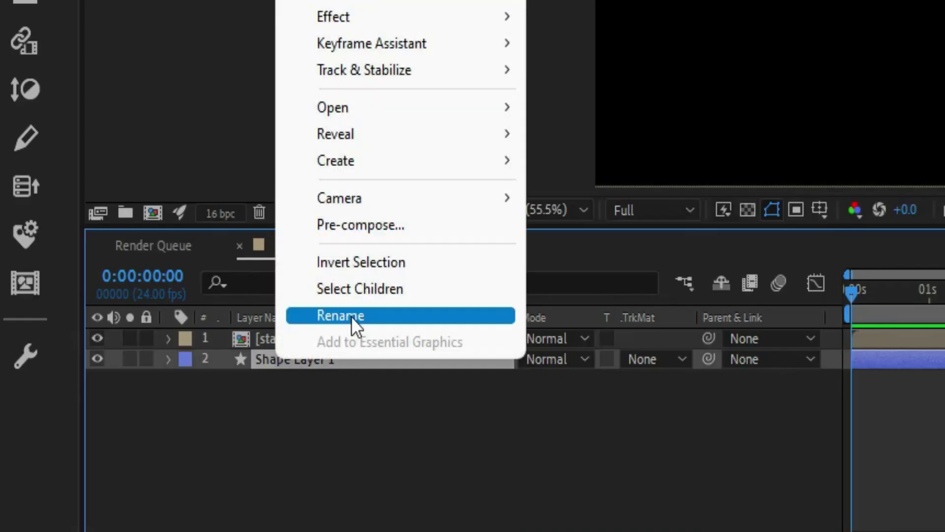
click(166, 426)
text(squar)
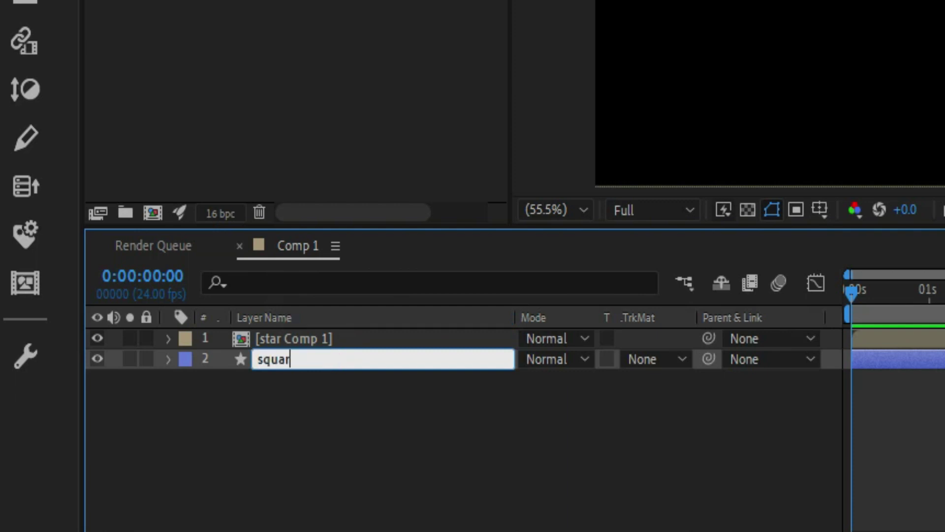
text(ee)
key(BackSpace)
key(Return)
Pre-compose the square layer as square Comp 1, moving all attributes into the new composition
right_click(297, 359)
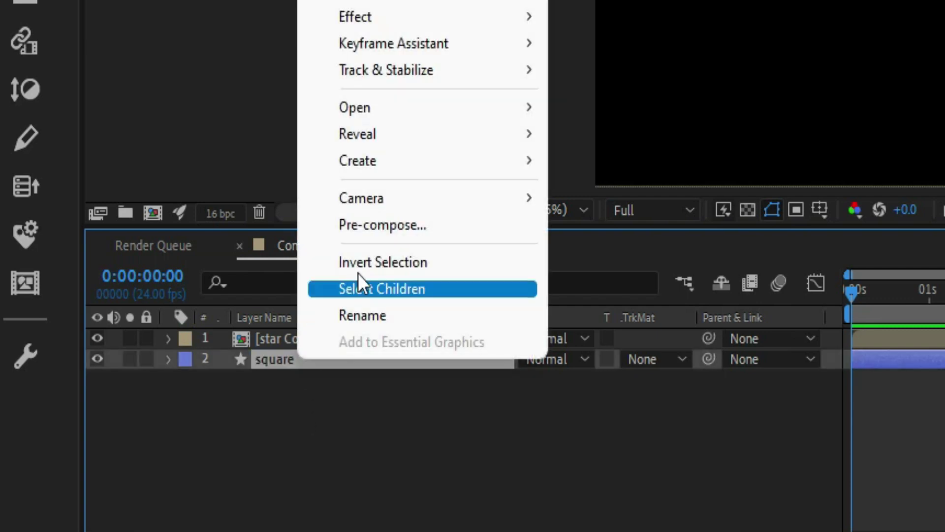
click(374, 225)
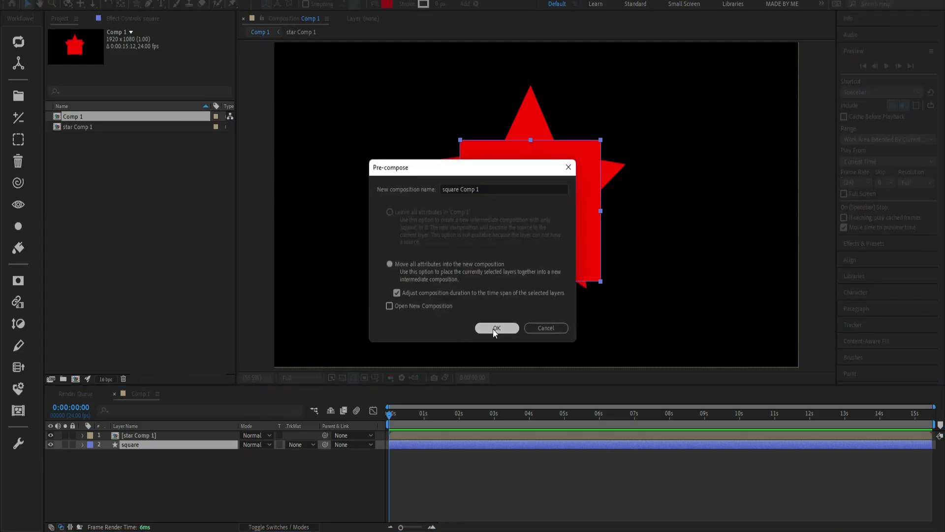
click(495, 329)
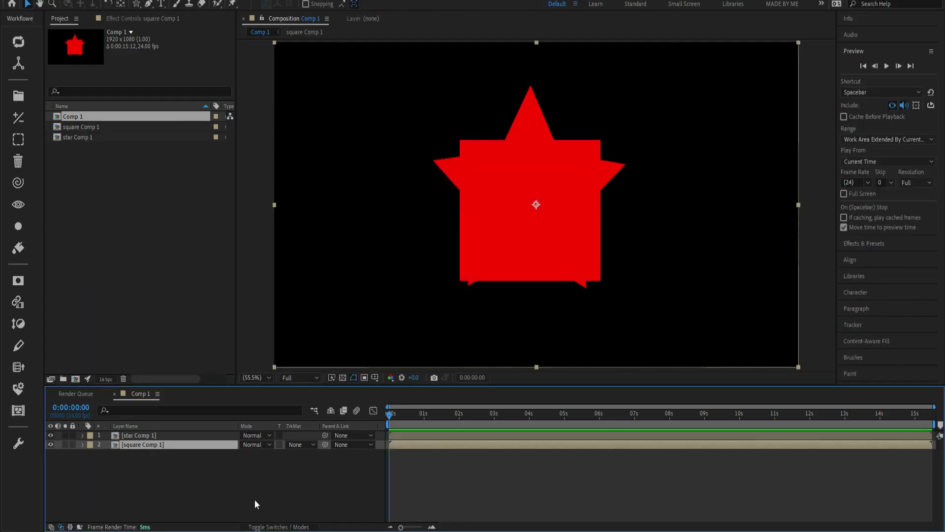
Apply the Tint effect to star Comp 1 and map both black and white to white
click(144, 436)
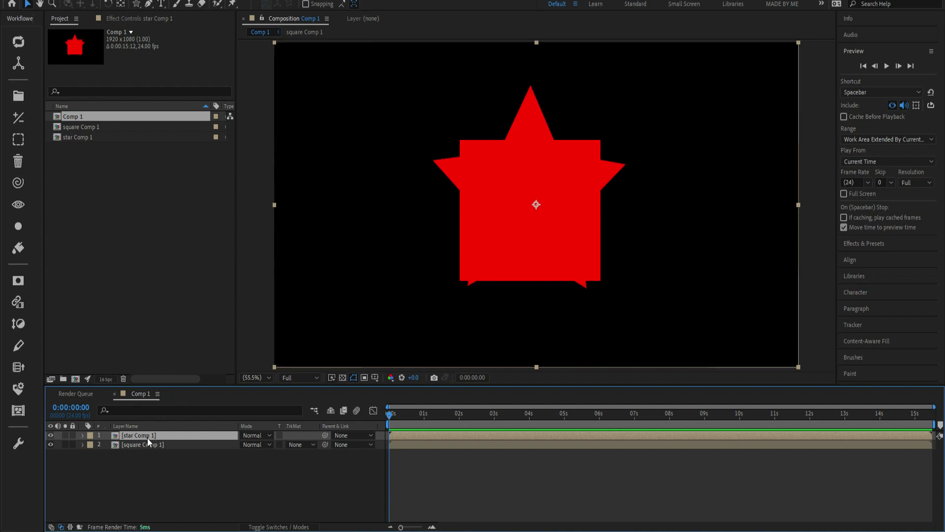
key(ctrl+space)
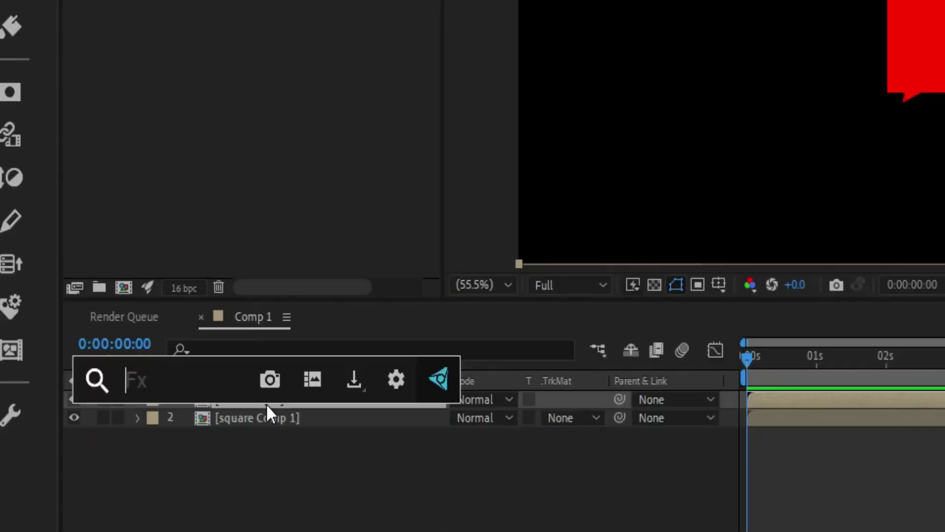
text(ti)
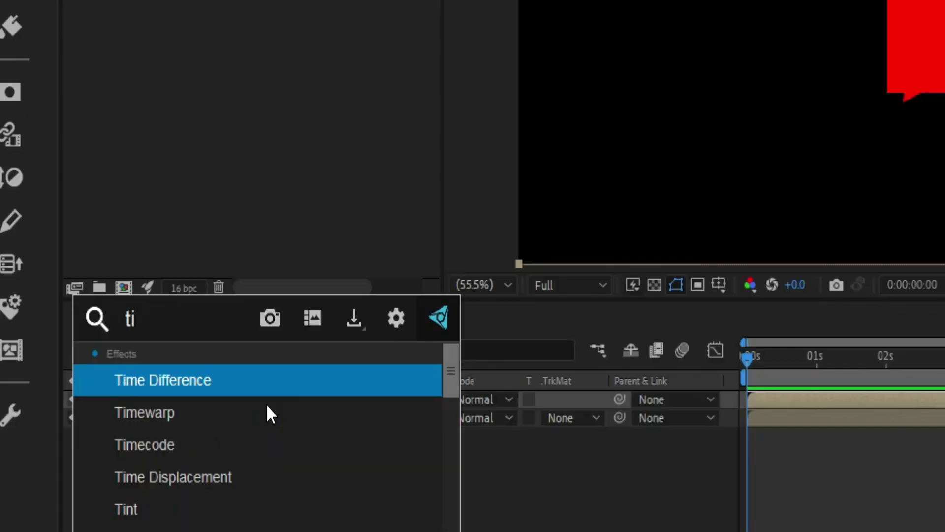
text(nt)
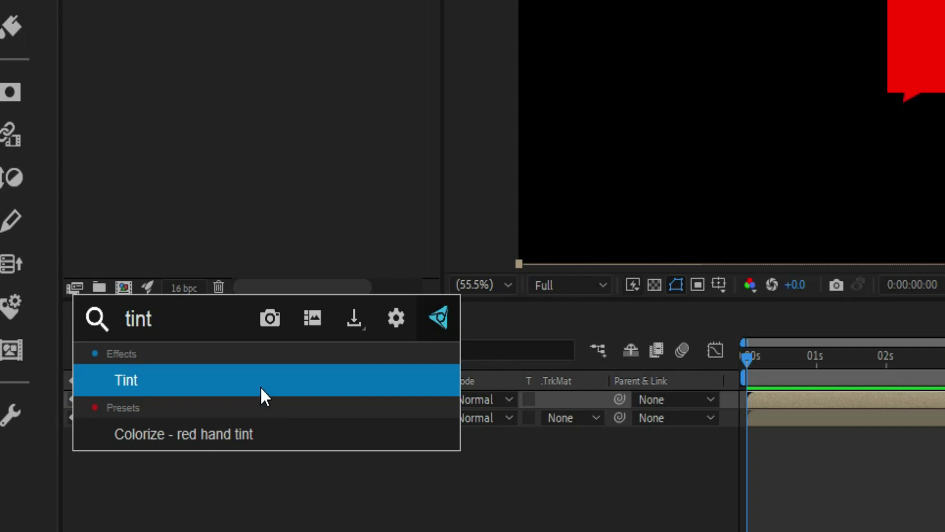
click(260, 386)
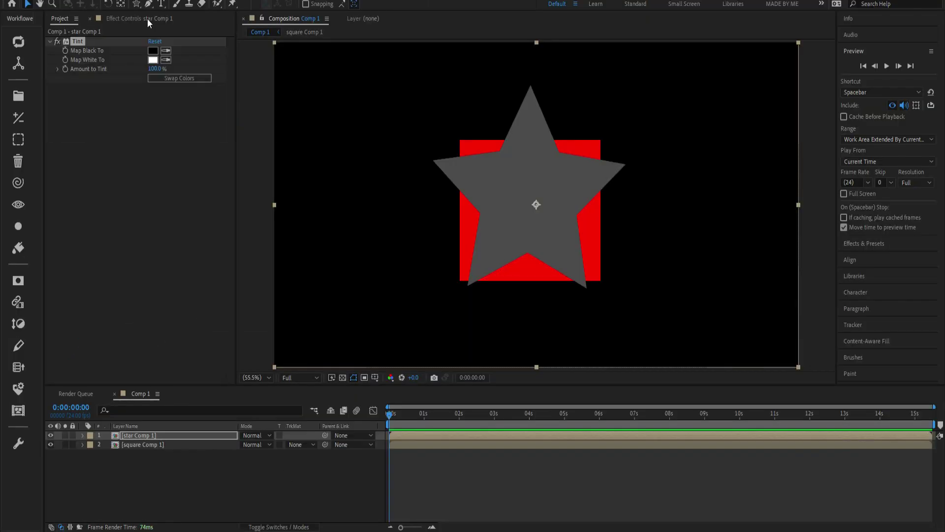
click(153, 60)
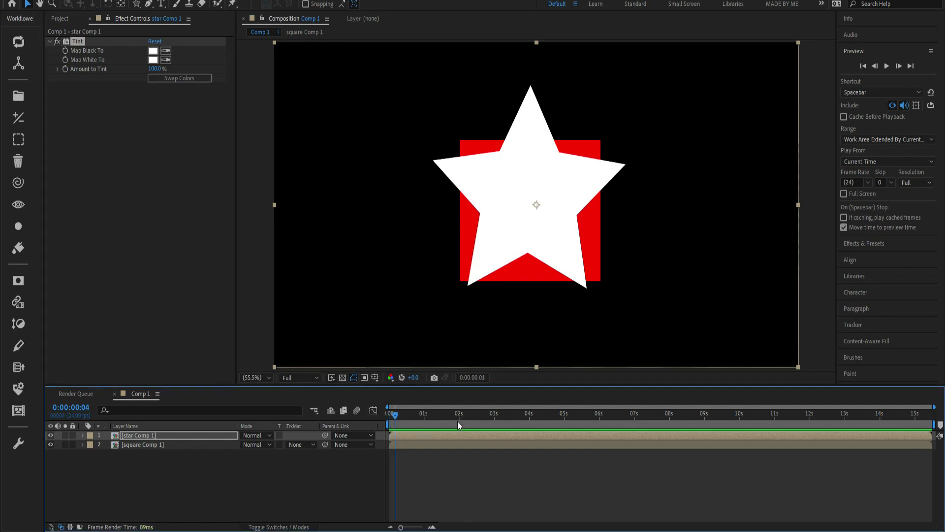
Add two composition markers in the Comp 1 timeline, one at about 3 seconds and one at about 5 seconds
click(375, 422)
mouse_move(389, 416)
mouse_down()
mouse_move(453, 416)
mouse_move(408, 419)
mouse_up()
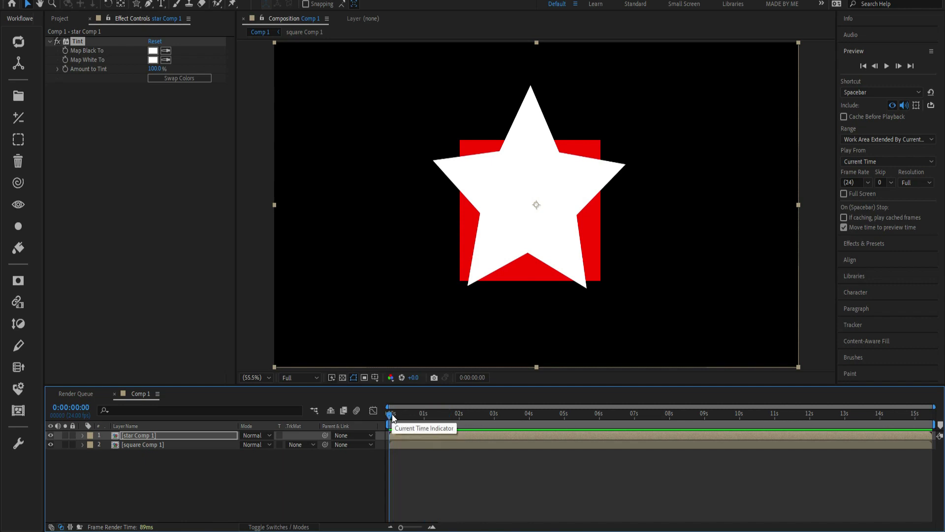
drag(391, 415, 494, 437)
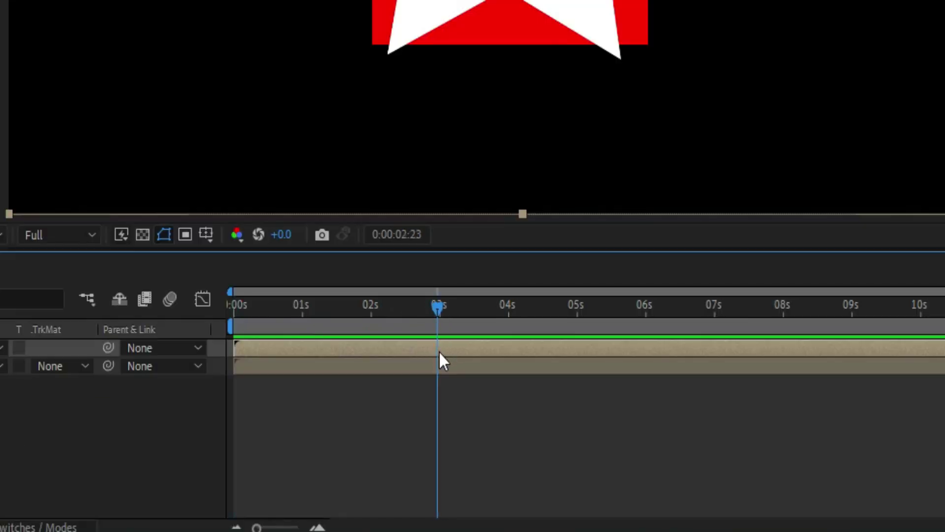
drag(440, 352, 441, 351)
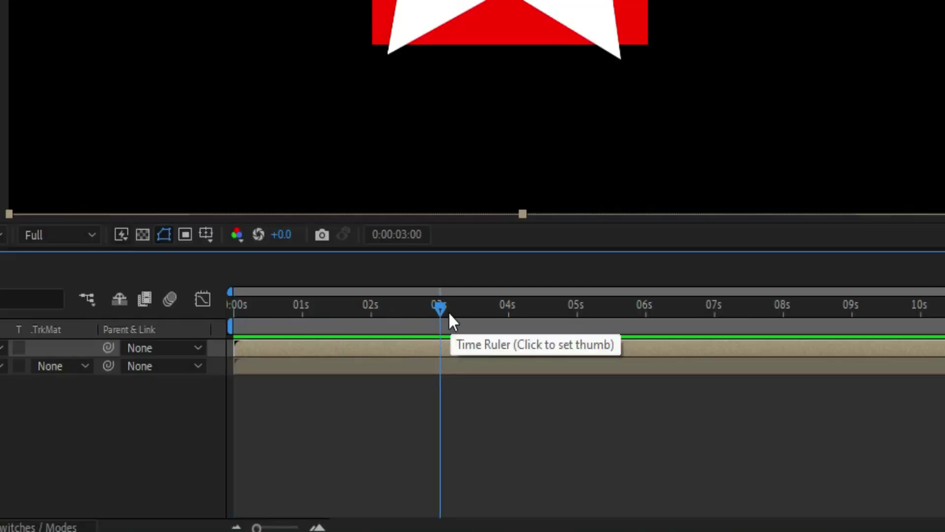
click(441, 311)
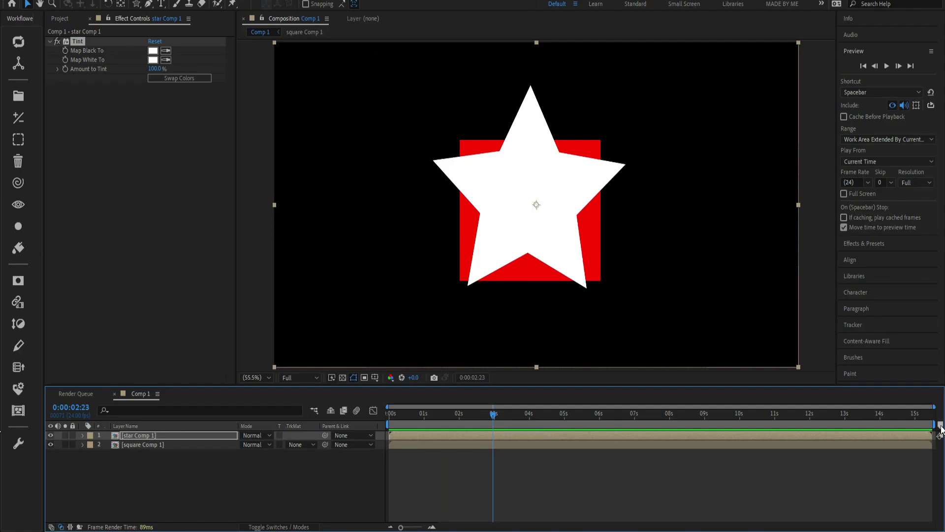
drag(494, 419, 565, 431)
click(941, 427)
At the first marker (0:00:02:23), place two puppet pins on the upper part of square Comp 1 with the Puppet Pin tool
mouse_move(563, 413)
mouse_down()
mouse_move(498, 426)
mouse_move(567, 428)
mouse_move(557, 437)
mouse_move(492, 436)
mouse_move(561, 435)
mouse_move(513, 434)
mouse_move(530, 432)
mouse_move(515, 433)
mouse_move(505, 417)
mouse_move(491, 422)
mouse_up()
click(165, 435)
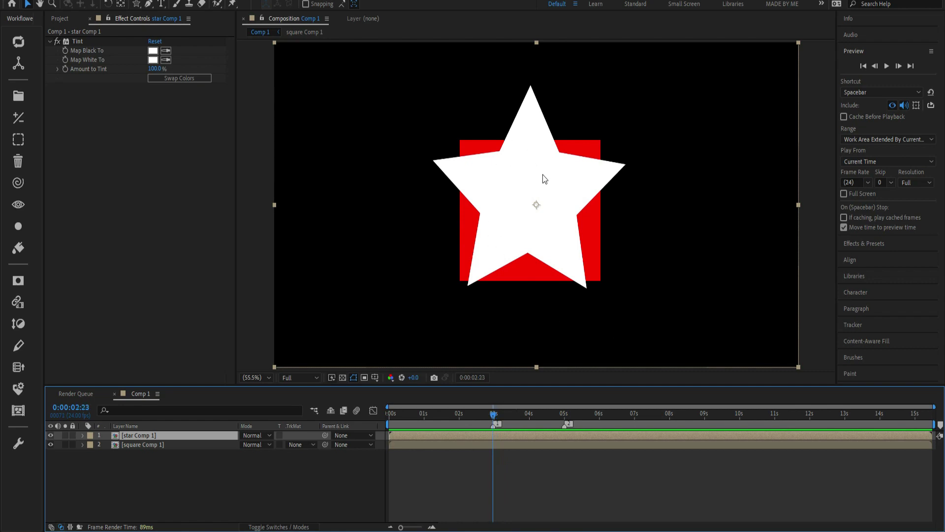
drag(493, 414, 484, 417)
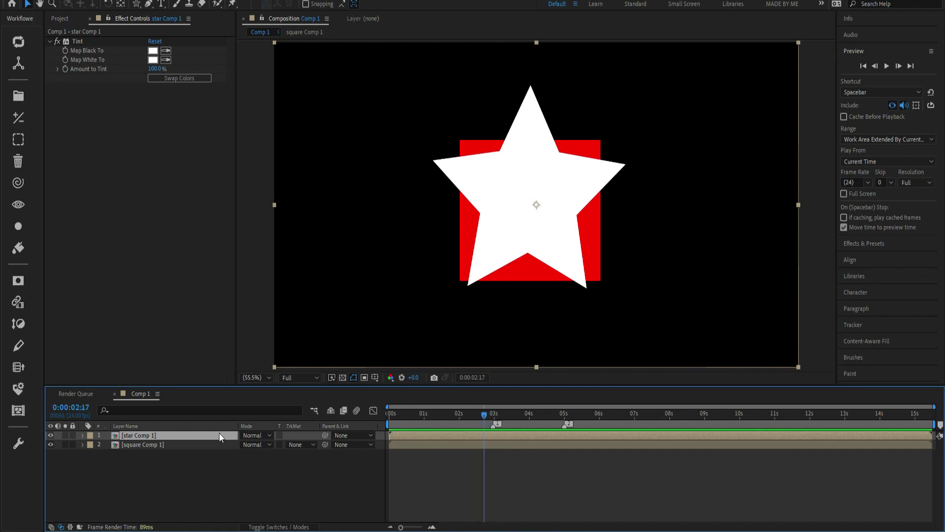
click(162, 445)
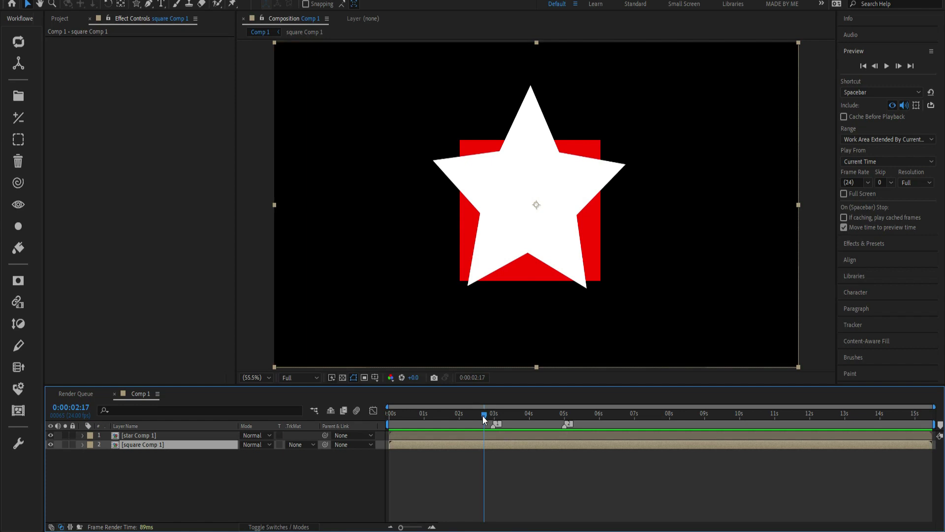
drag(482, 415, 496, 422)
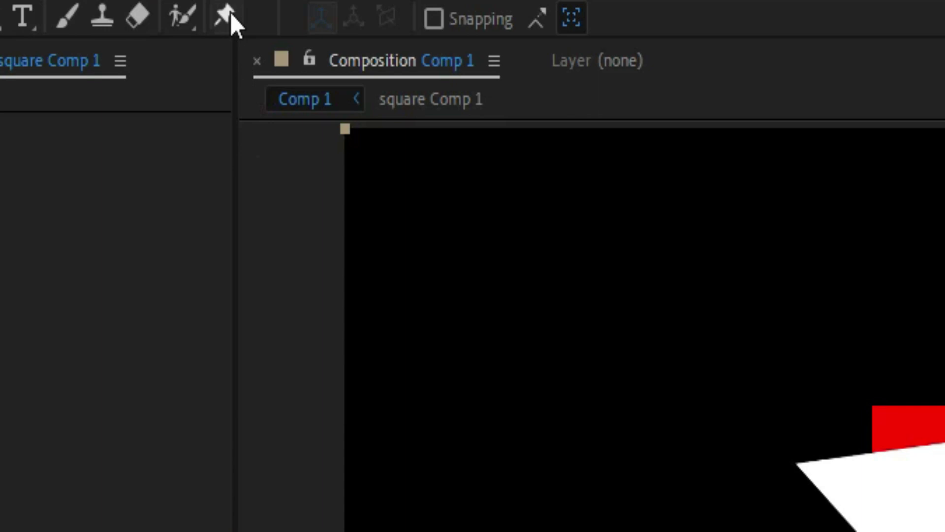
click(232, 4)
drag(229, 13, 360, 12)
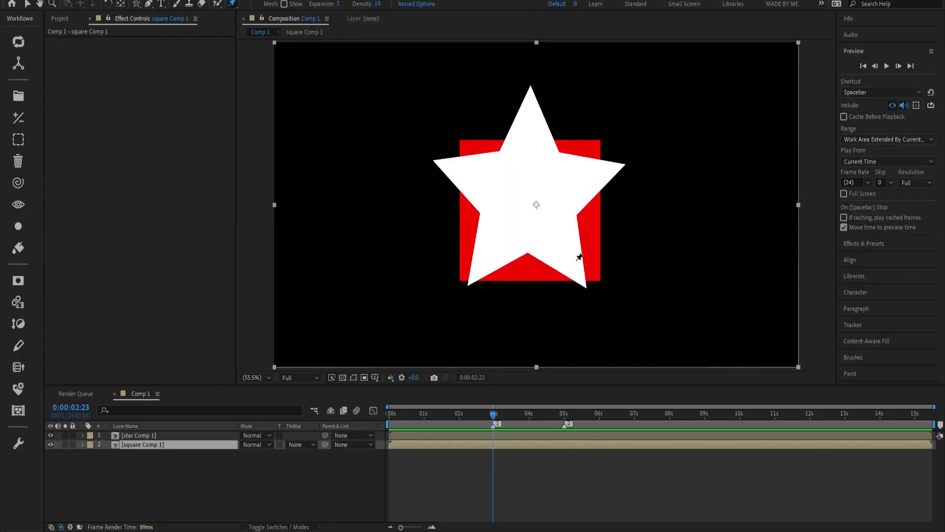
click(584, 167)
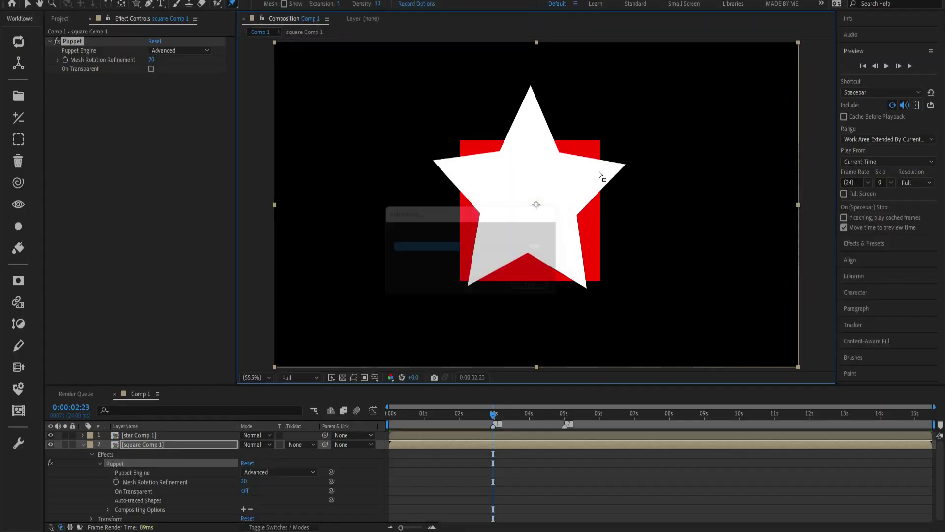
click(546, 167)
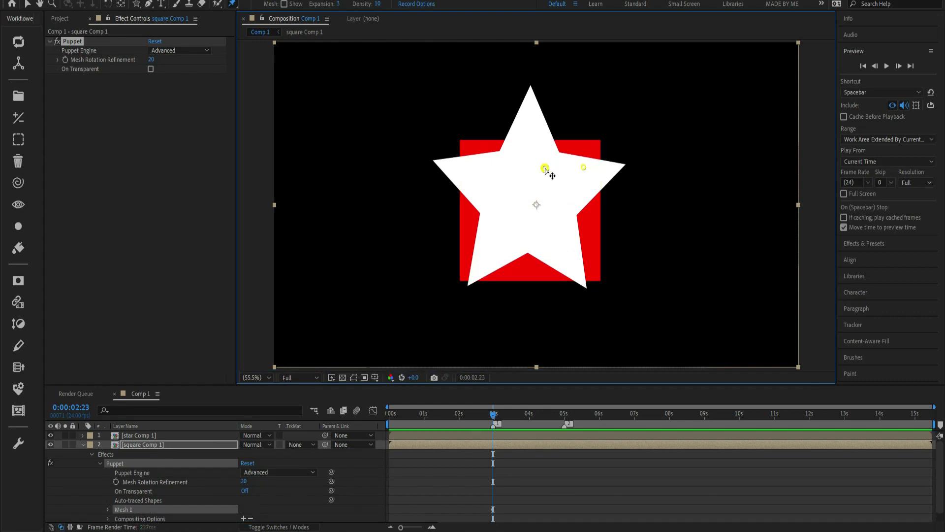
Move square Comp 1 above star Comp 1, reveal its keyframed properties and show its puppet pins
click(82, 444)
drag(130, 445, 139, 436)
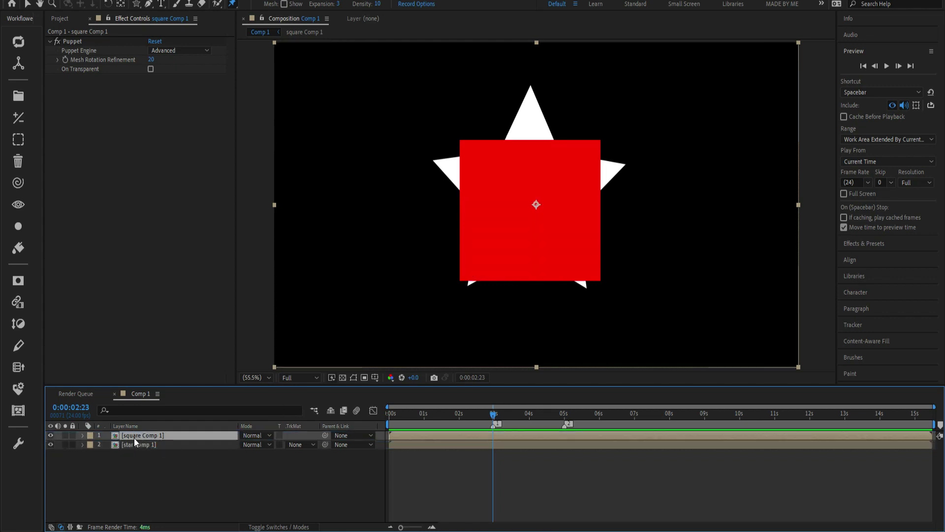
key(u)
click(120, 445)
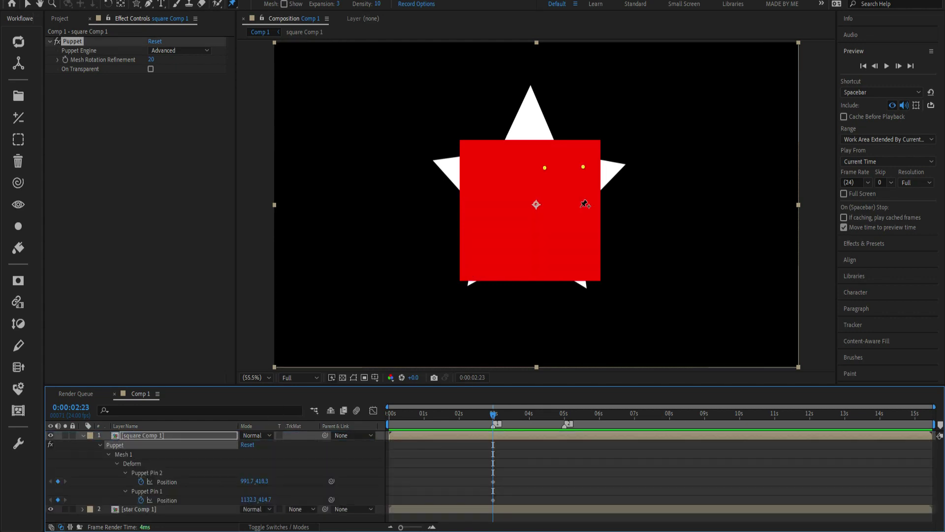
Add ten more puppet pins across the red square, covering its corners, sides and interior, and collapse the layer's properties
click(591, 148)
click(491, 149)
click(464, 164)
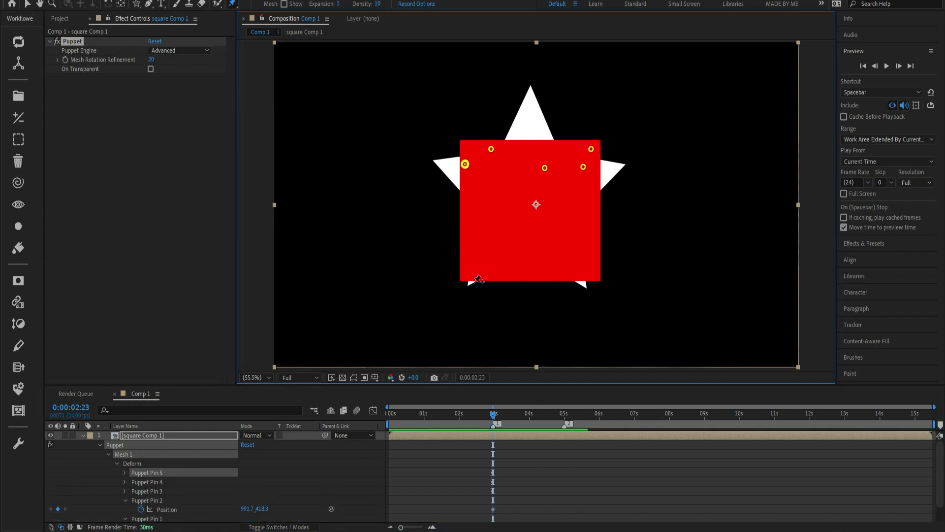
click(478, 254)
click(480, 208)
click(552, 233)
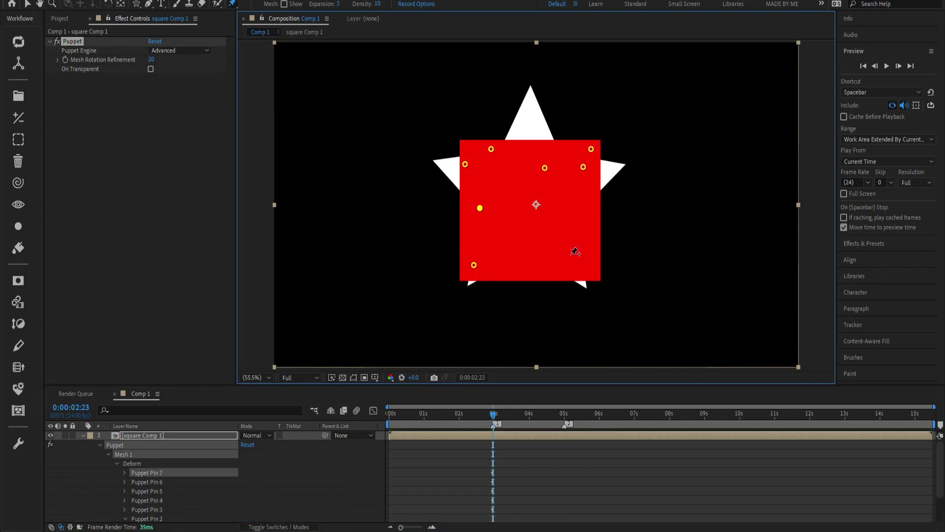
click(514, 258)
click(513, 199)
click(586, 207)
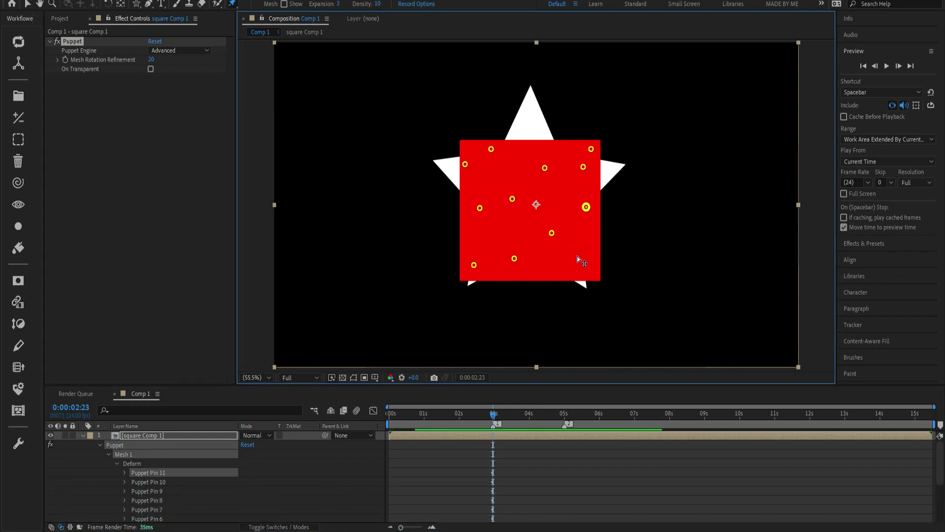
click(577, 256)
click(83, 435)
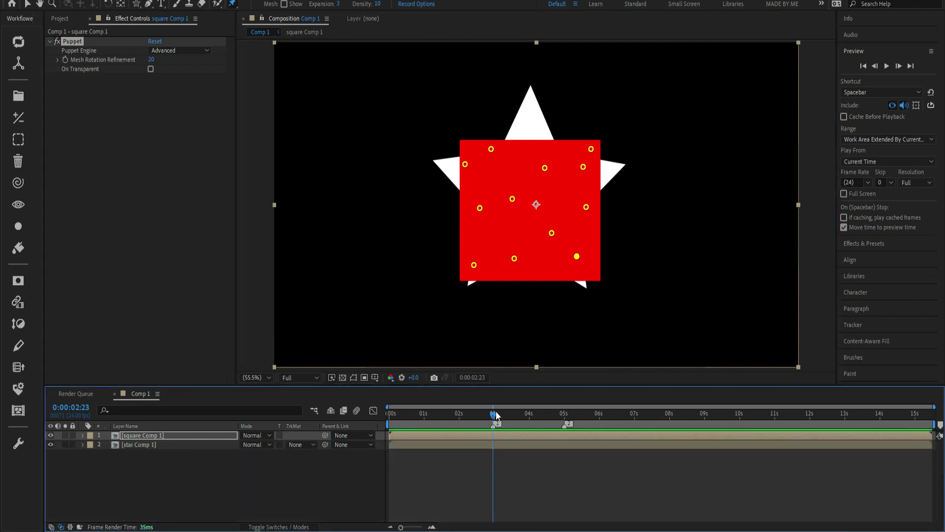
Go to the second marker at 0:00:05:00, move square Comp 1 below star Comp 1 and show its puppet pins
drag(495, 417, 560, 432)
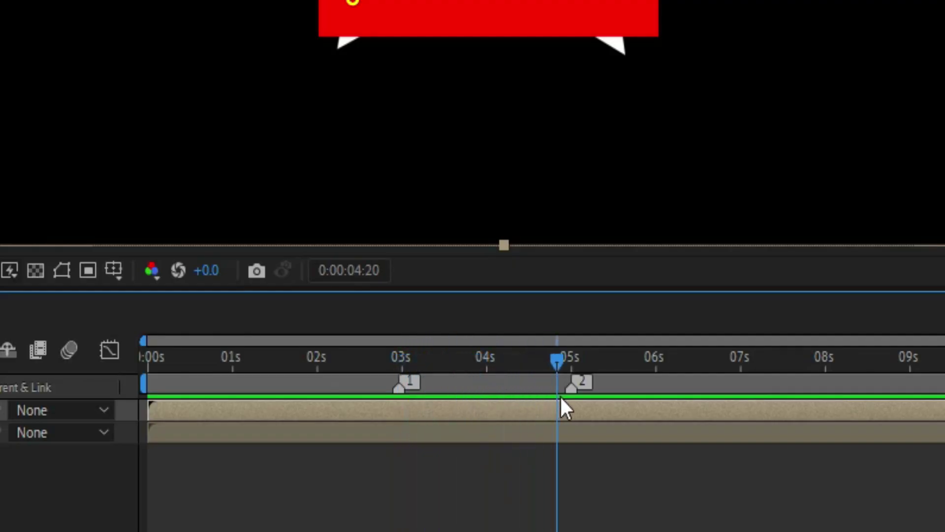
drag(561, 395, 574, 397)
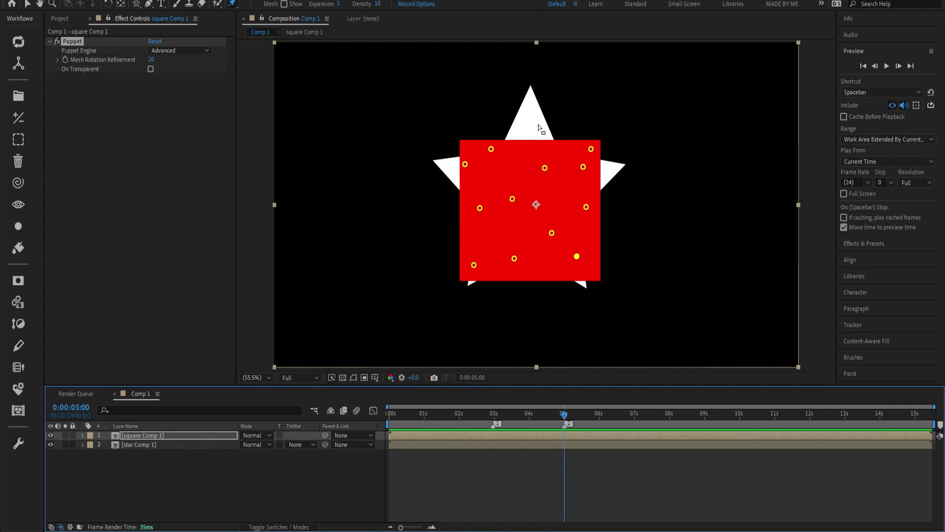
drag(161, 436, 163, 448)
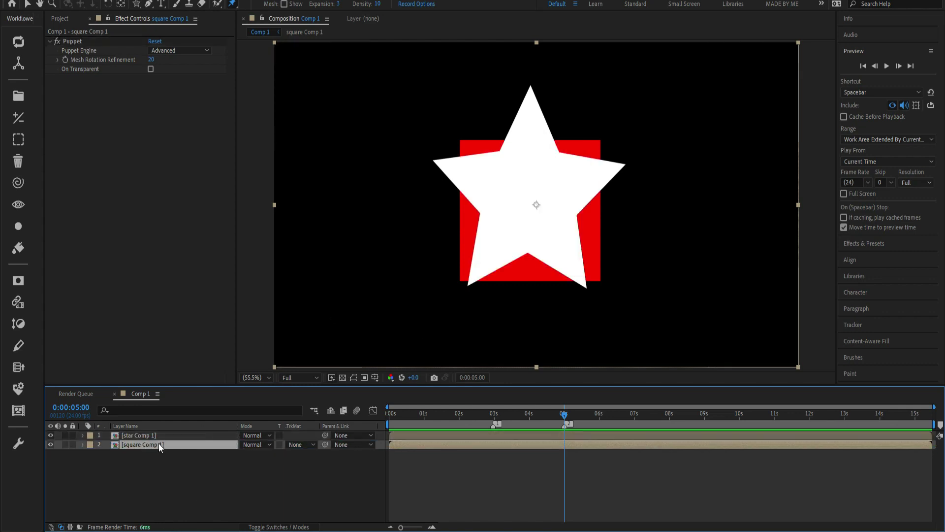
key(u)
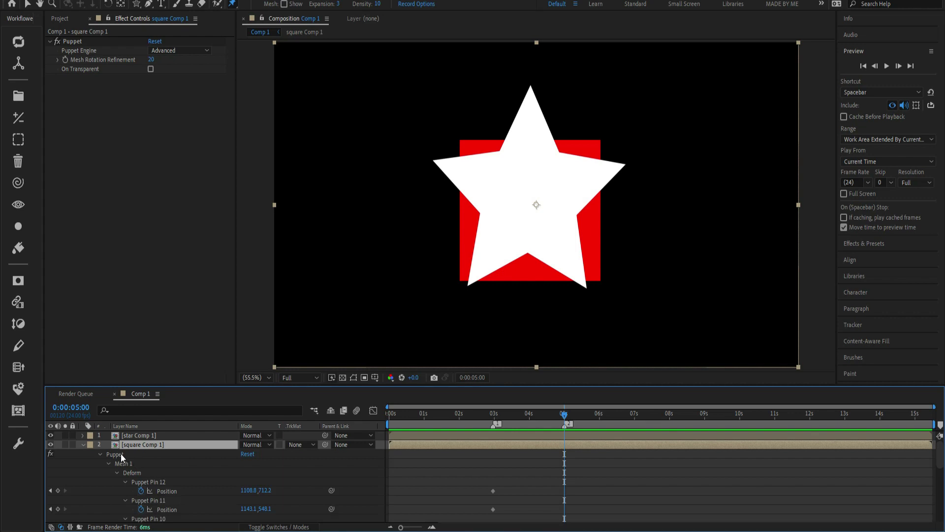
click(120, 453)
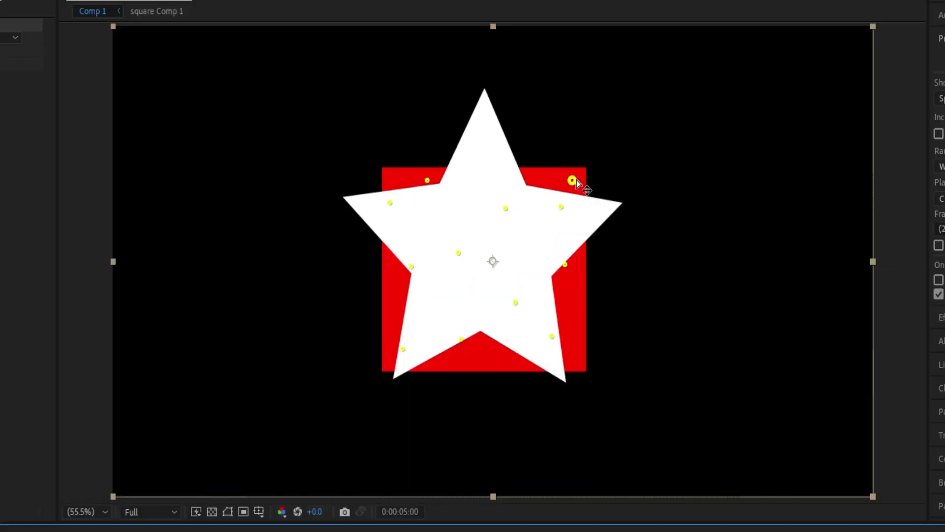
At 0:00:05:00, pull the pins on the red square's right side inward toward the star's centre
drag(591, 148, 583, 157)
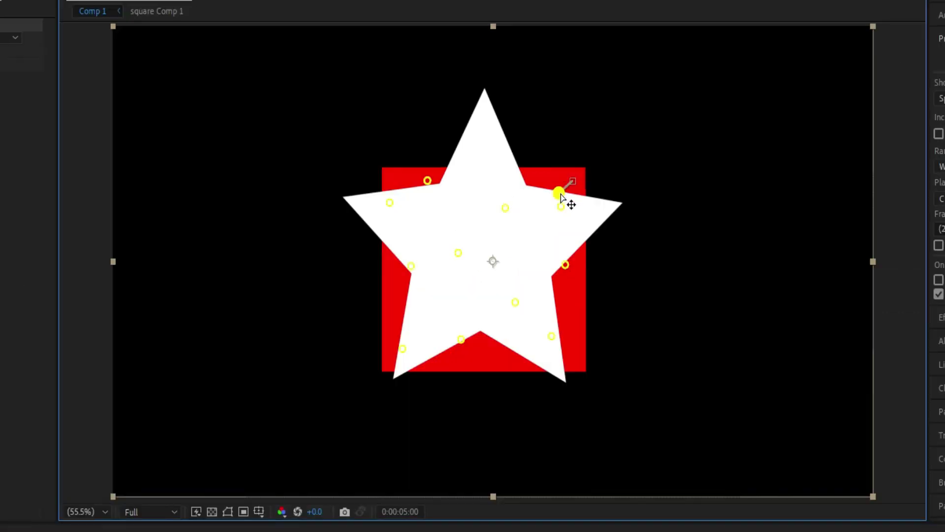
drag(514, 226, 512, 251)
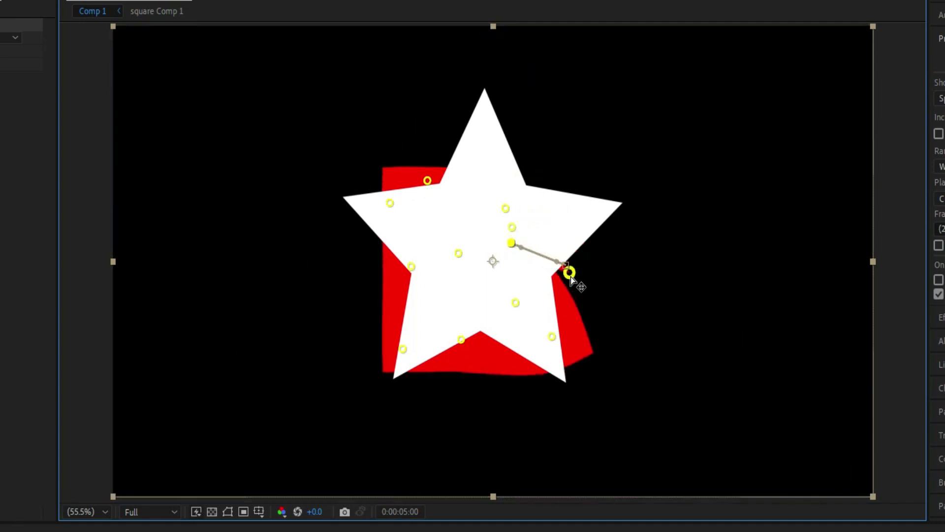
drag(574, 281, 536, 253)
drag(553, 338, 477, 248)
Pull the square's bottom and left pins inward until the whole red square is hidden behind the star
drag(461, 339, 486, 264)
drag(408, 356, 486, 275)
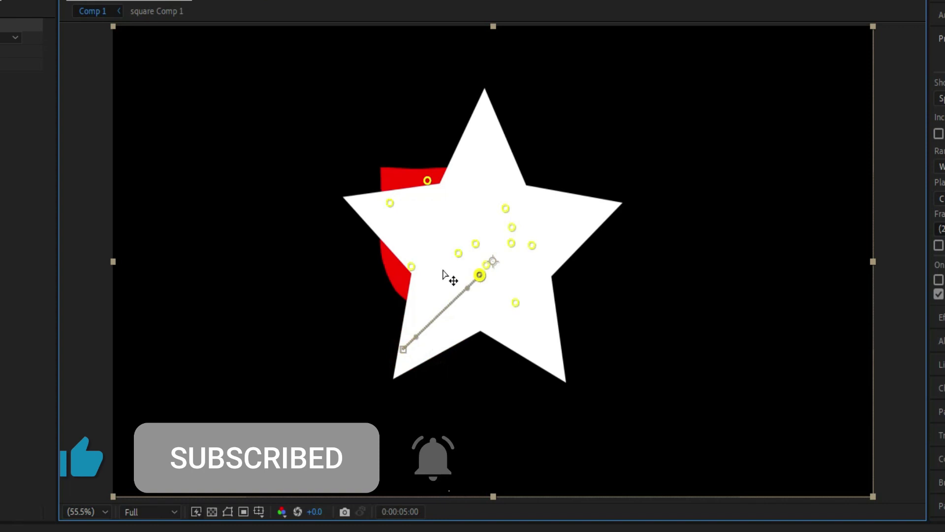
drag(413, 268, 496, 291)
drag(389, 202, 465, 265)
drag(428, 180, 483, 252)
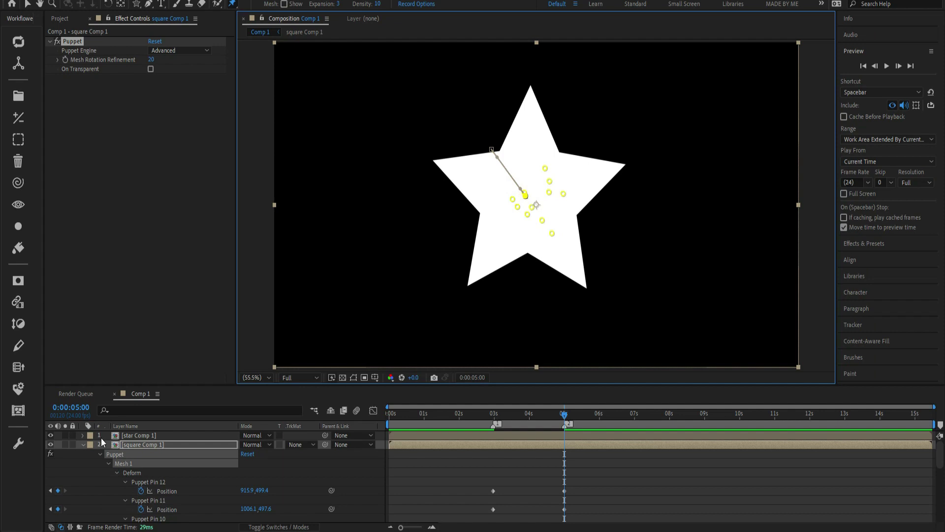
click(83, 444)
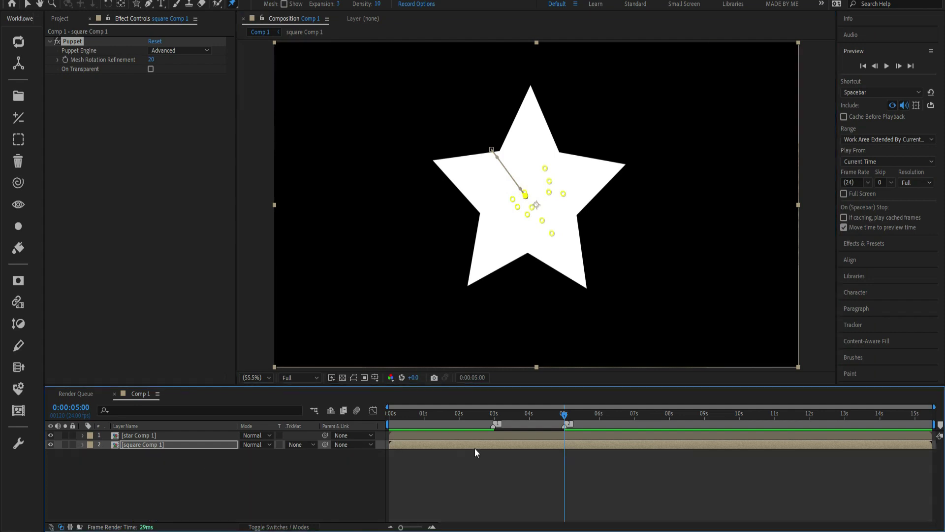
Review the square's pin keyframes and scrub from the second marker back to the first to check its deformation
click(158, 444)
key(u)
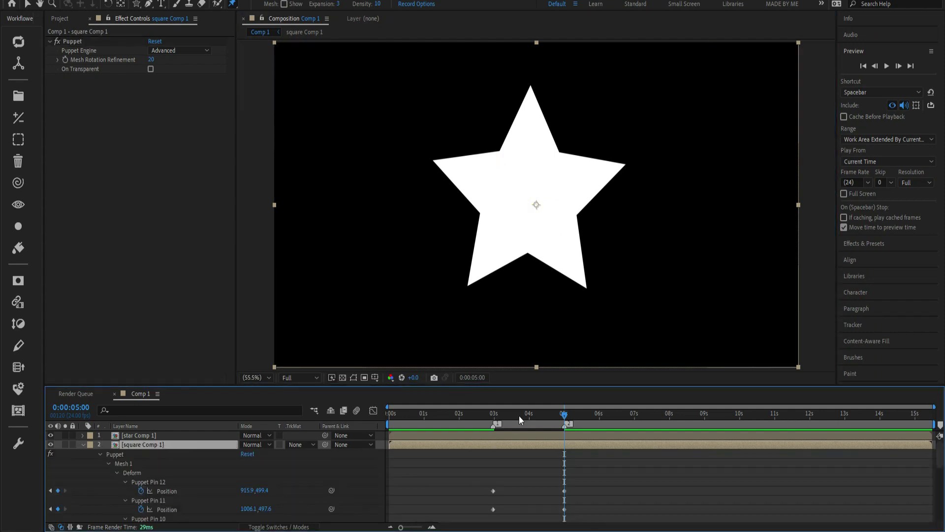
drag(564, 413, 493, 438)
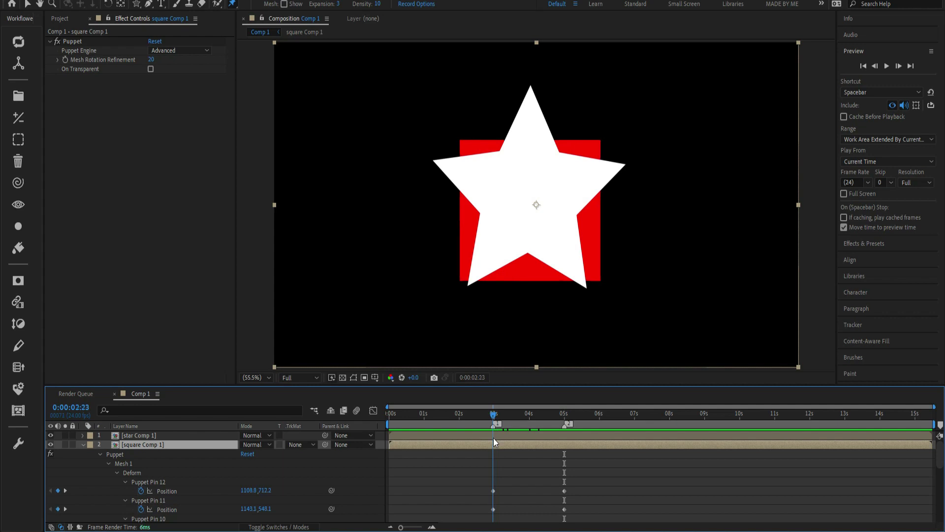
click(83, 444)
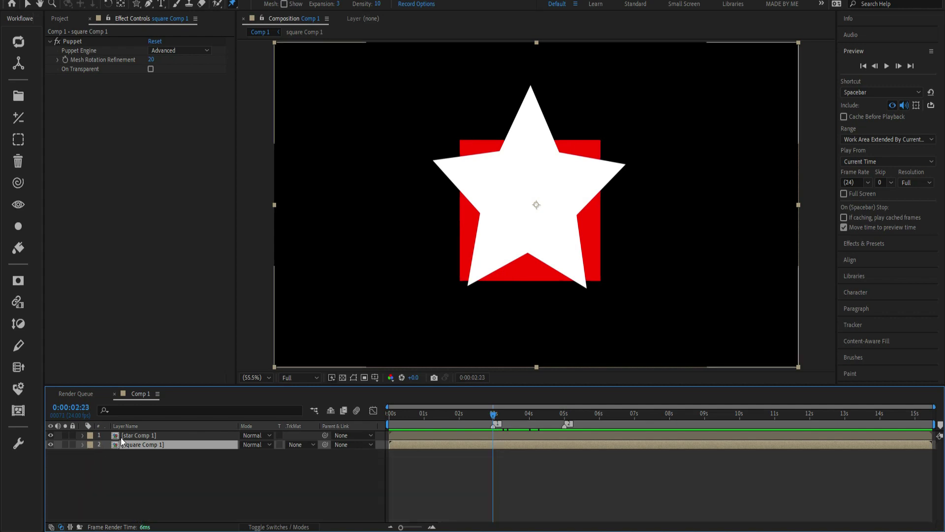
At 0:00:05:00, place four puppet pins on star Comp 1, two along its top point and two along its left arm
click(197, 435)
drag(490, 418, 591, 420)
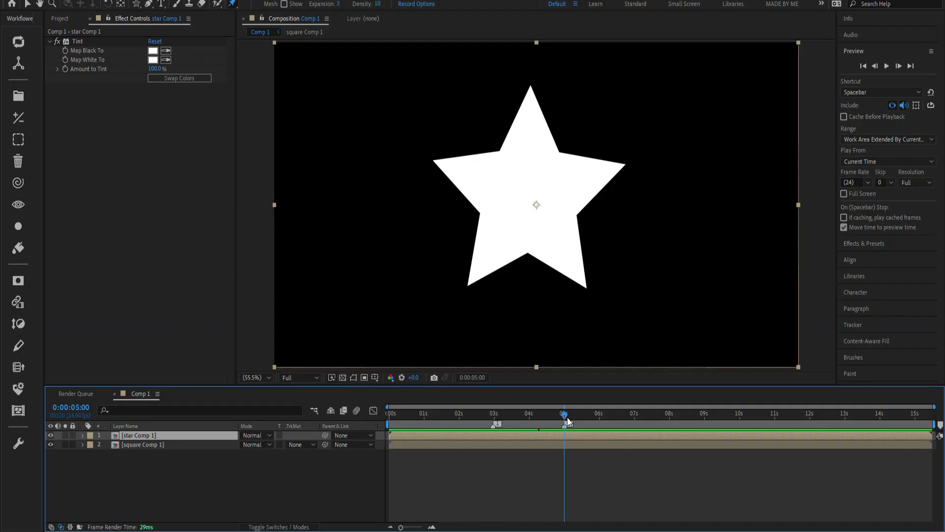
drag(568, 421, 568, 422)
click(531, 103)
click(525, 146)
click(484, 181)
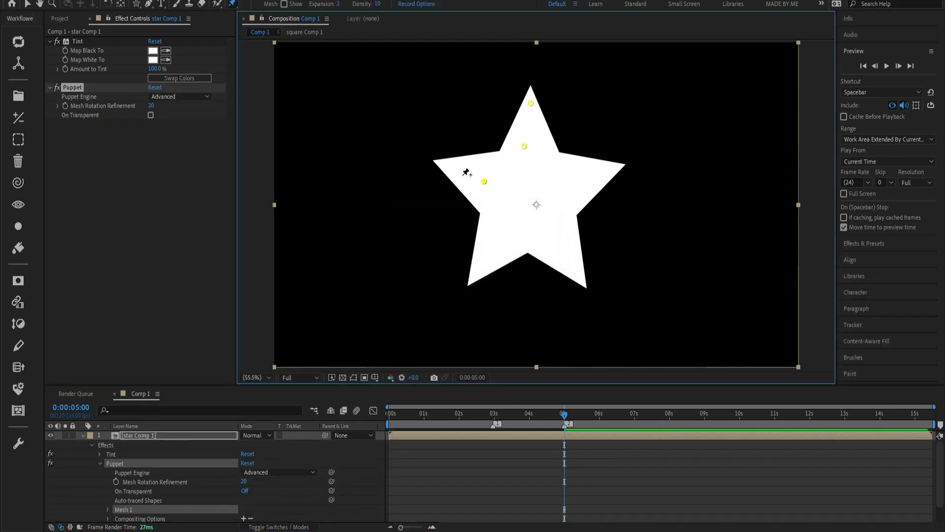
click(455, 167)
Add eight more puppet pins over the star's right arm, centre and two lower points, and collapse the layer's properties
click(552, 181)
click(605, 174)
click(566, 215)
click(569, 263)
click(530, 230)
click(480, 262)
click(509, 209)
click(500, 237)
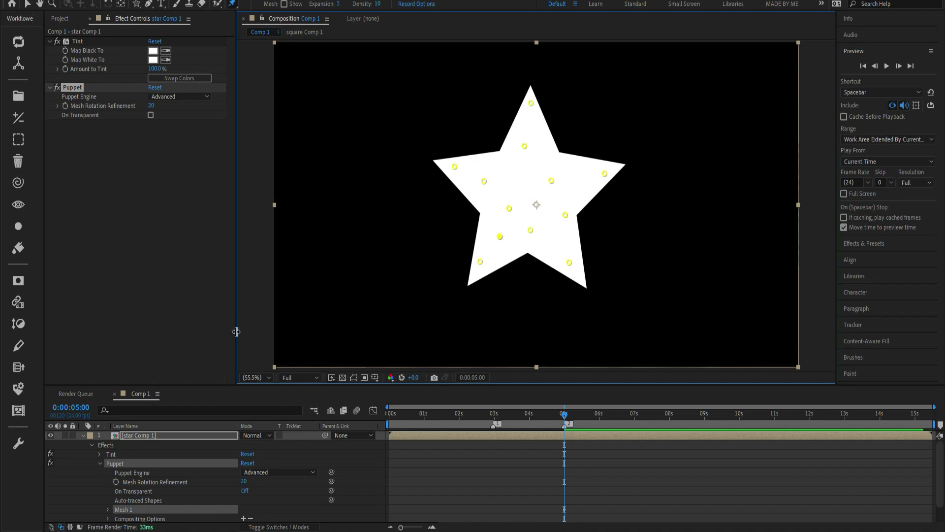
click(82, 437)
Return to the first marker at 0:00:02:23, move star Comp 1 below square Comp 1 and show its puppet pins
drag(566, 417, 497, 433)
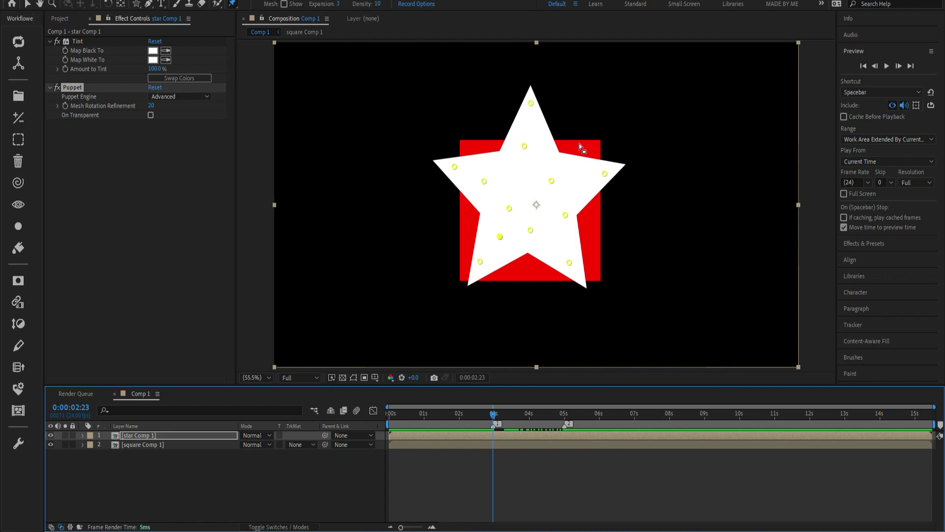
drag(138, 436, 140, 445)
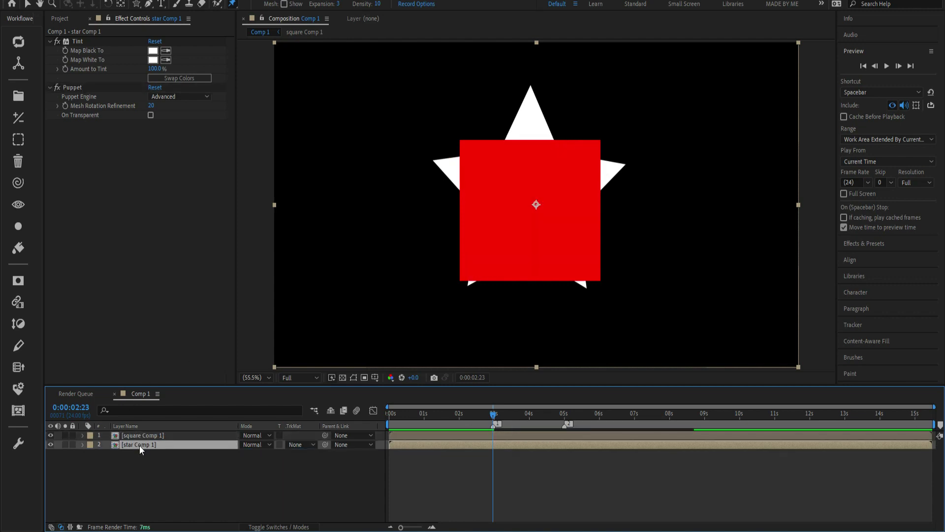
key(u)
click(119, 454)
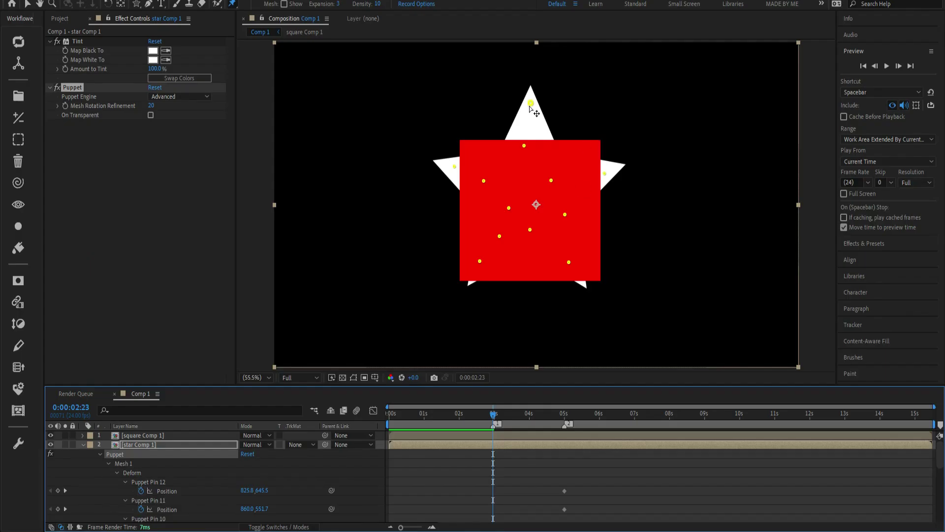
At the first marker, move the star's outer puppet pins inward until all five points hide behind the red square, and collapse the layer's properties
drag(530, 106, 529, 172)
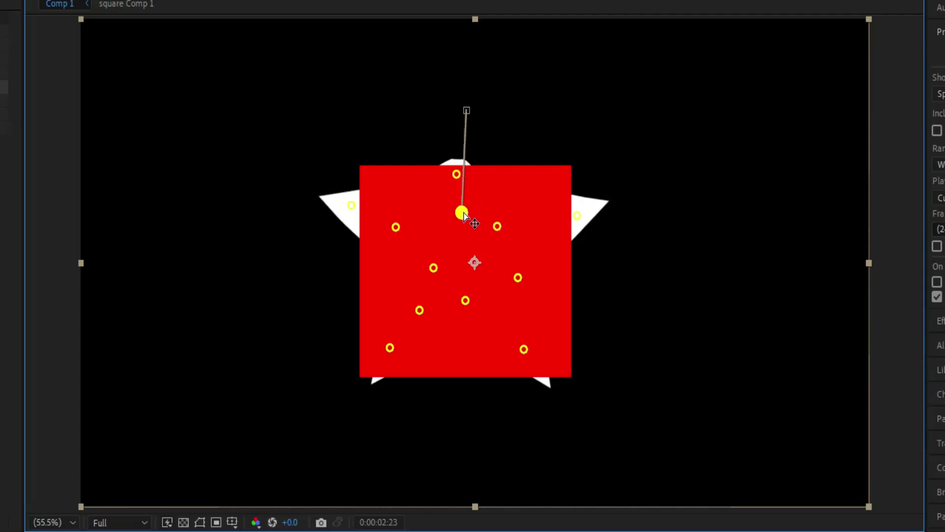
drag(457, 174, 462, 204)
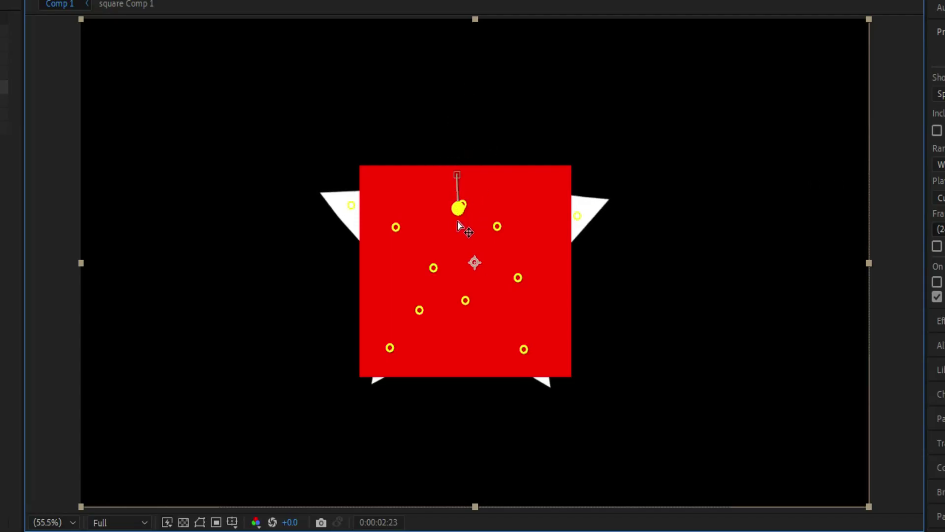
click(351, 205)
drag(363, 210, 422, 221)
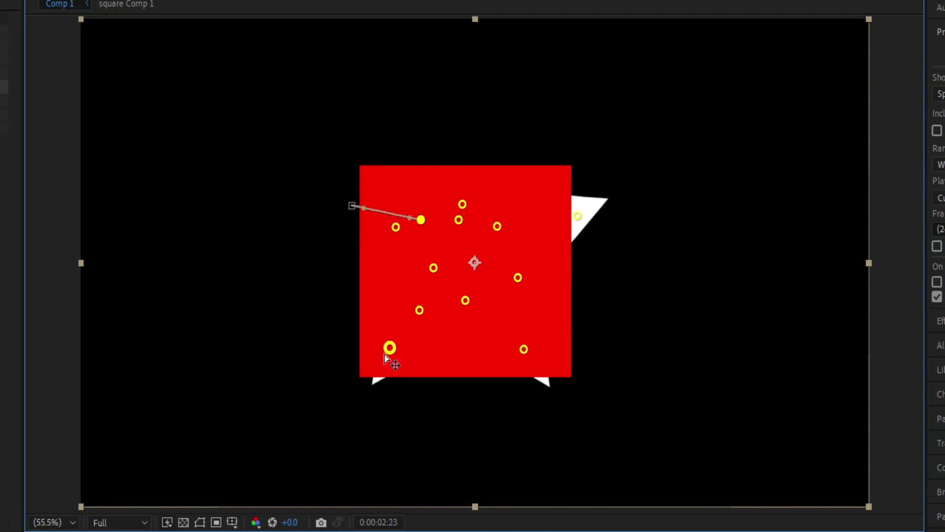
drag(390, 348, 399, 321)
drag(524, 350, 497, 315)
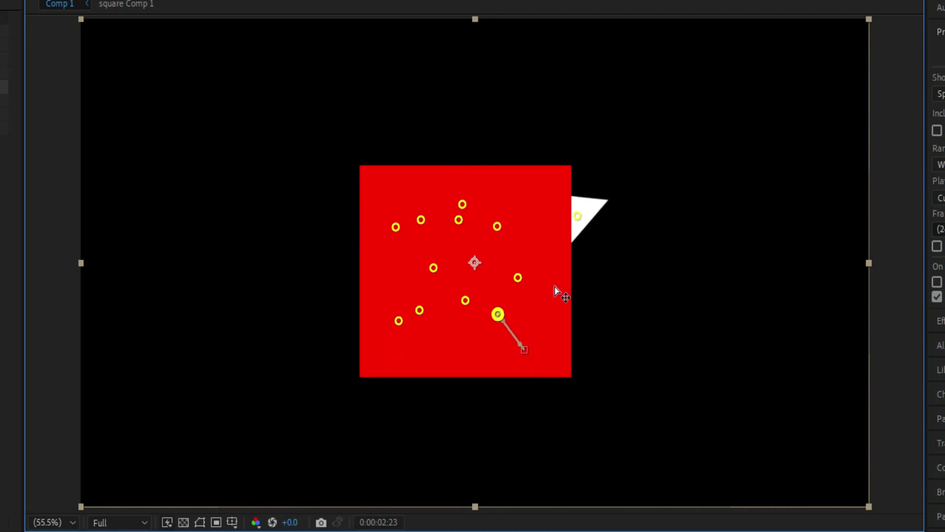
drag(578, 216, 521, 233)
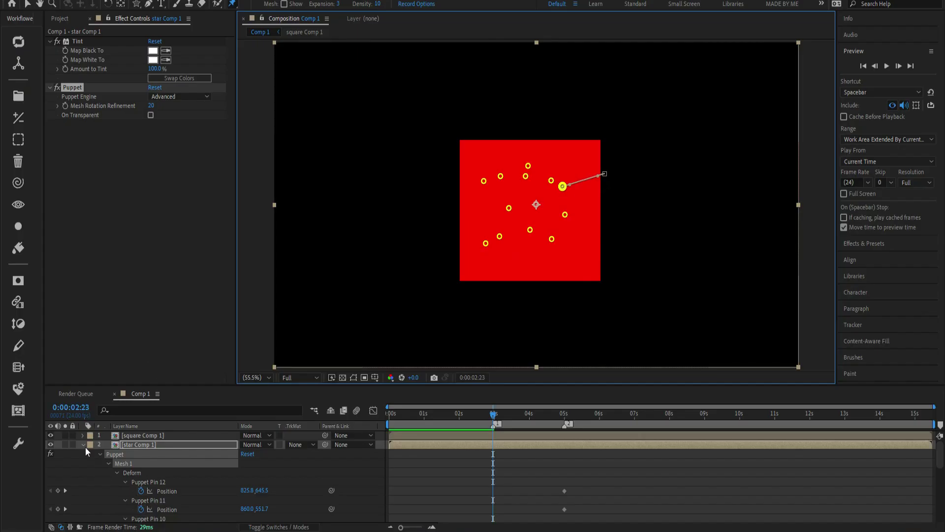
click(83, 445)
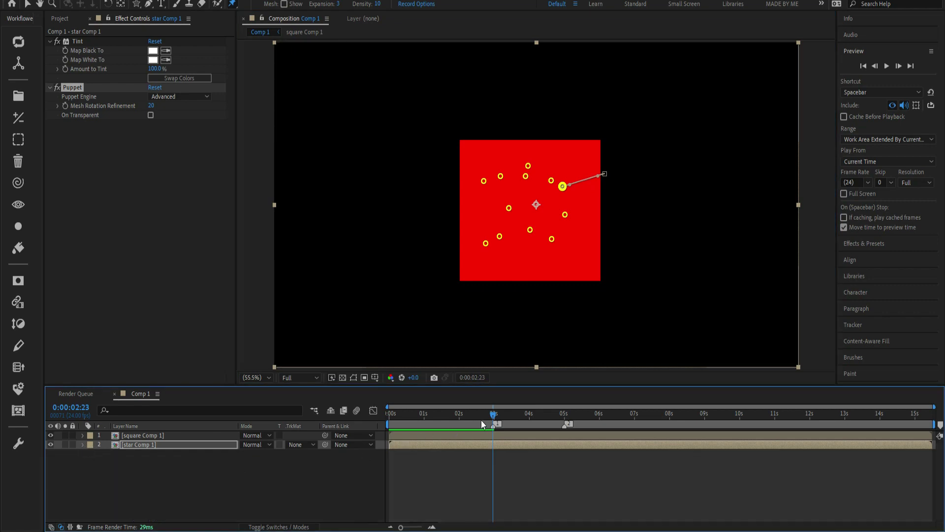
Scrub back and forth between the two markers to check how the square and star deform together
drag(493, 416, 545, 432)
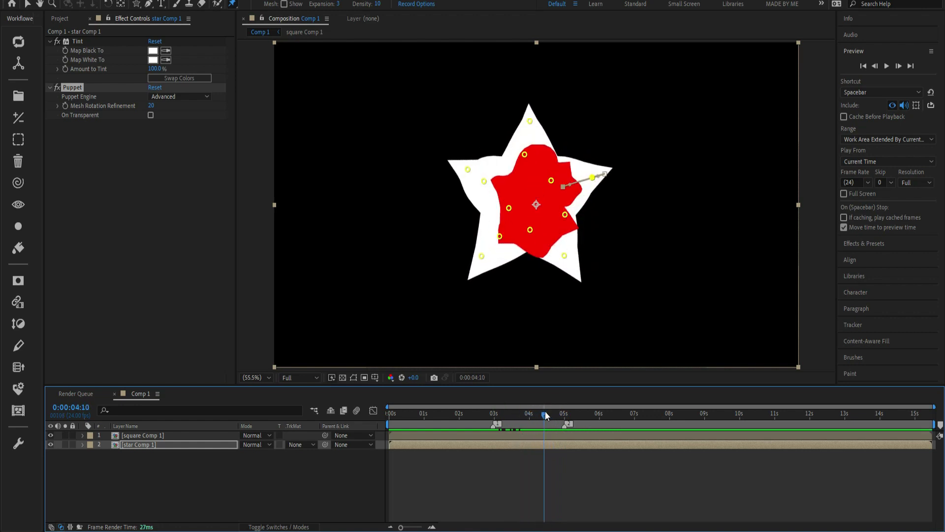
drag(545, 415, 494, 426)
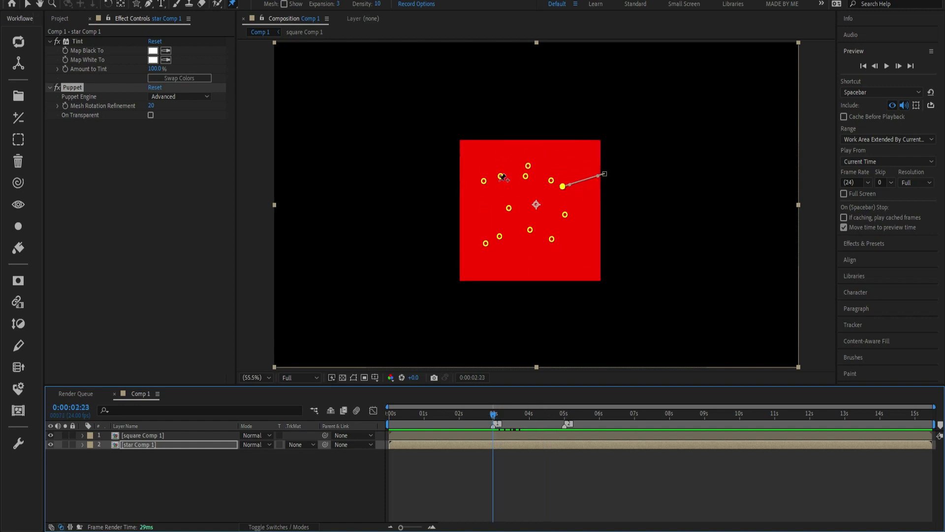
drag(494, 416, 532, 424)
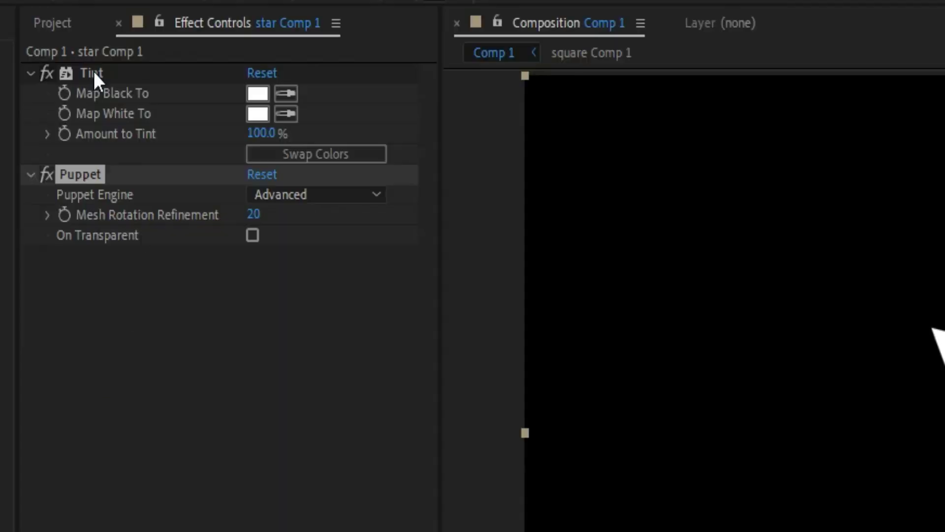
Copy the star's Tint effect onto square Comp 1 and scrub to 0:00:04:03 to check the combined white shape
click(78, 43)
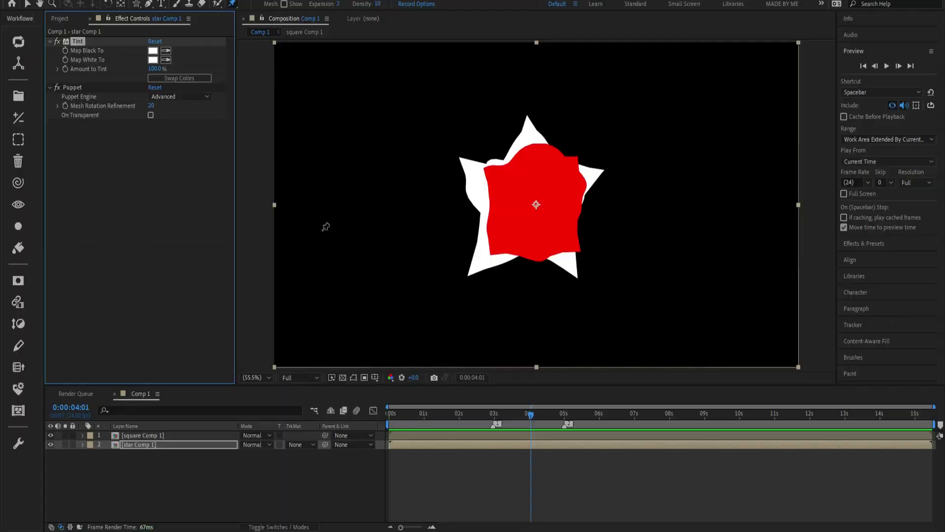
click(153, 436)
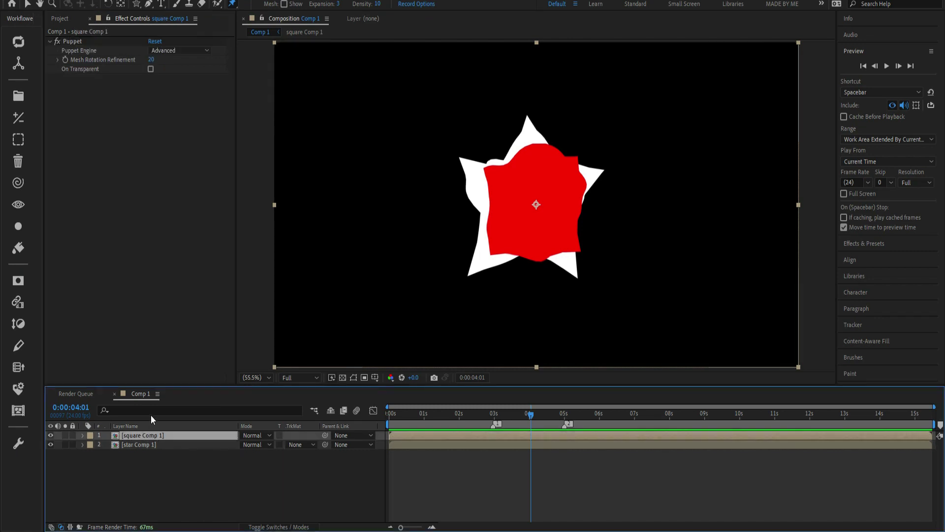
key(ctrl+v)
drag(530, 427, 534, 451)
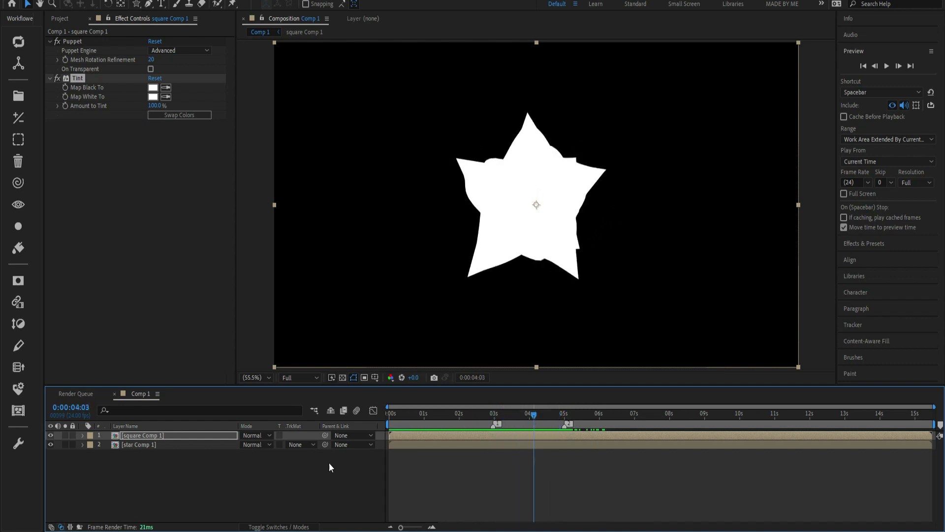
Add a new adjustment layer above square Comp 1 and star Comp 1
right_click(187, 474)
mouse_move(249, 342)
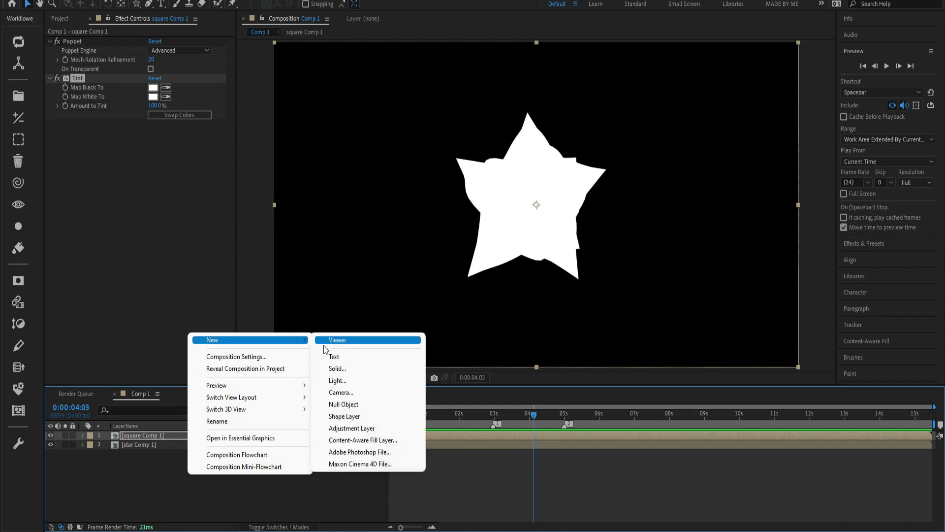
click(352, 428)
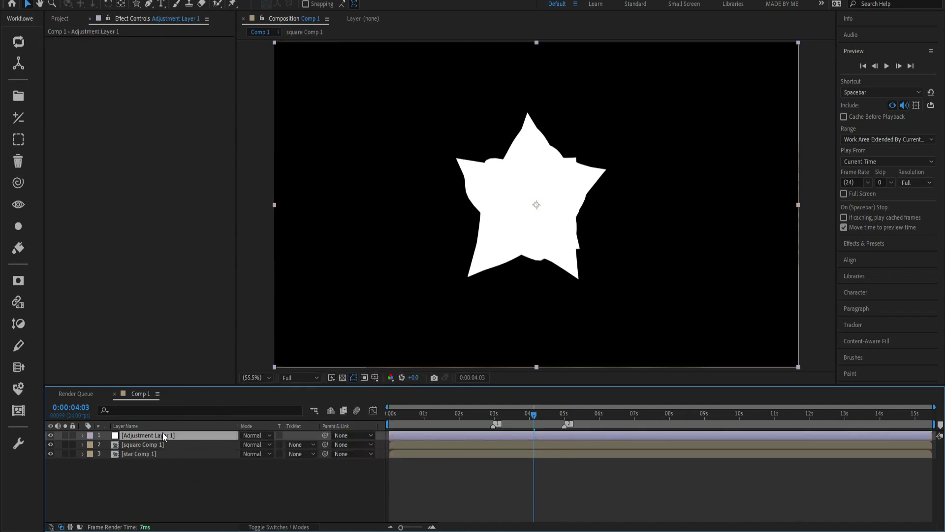
Apply Fast Box Blur to the adjustment layer and set its Blur Radius to 5
key(ctrl+space)
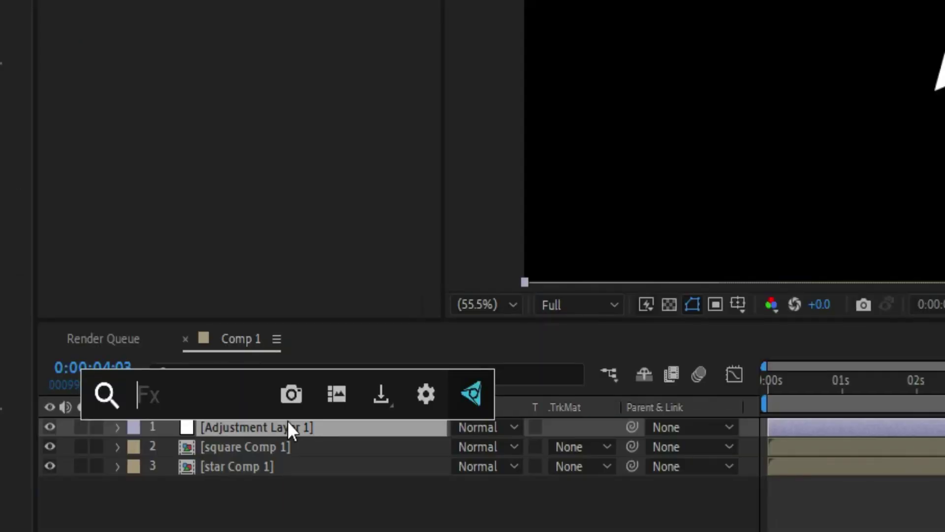
text(fast)
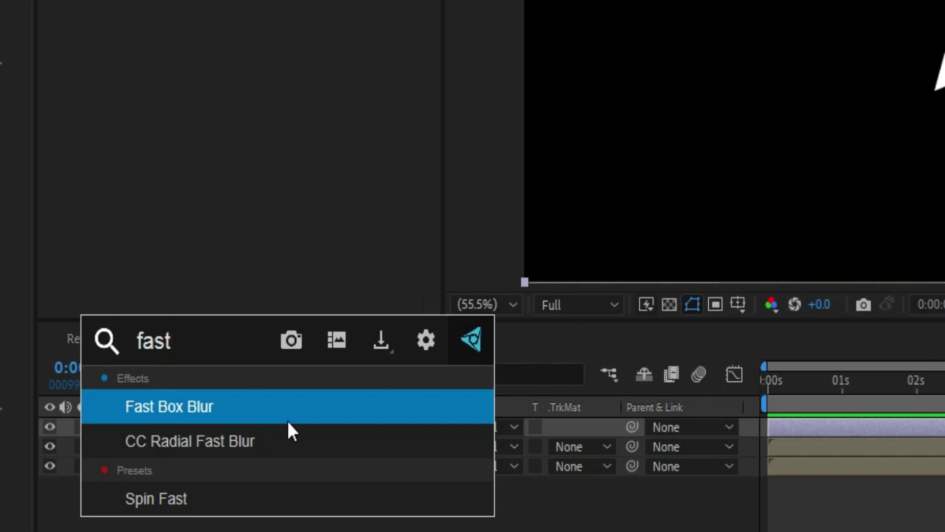
click(171, 407)
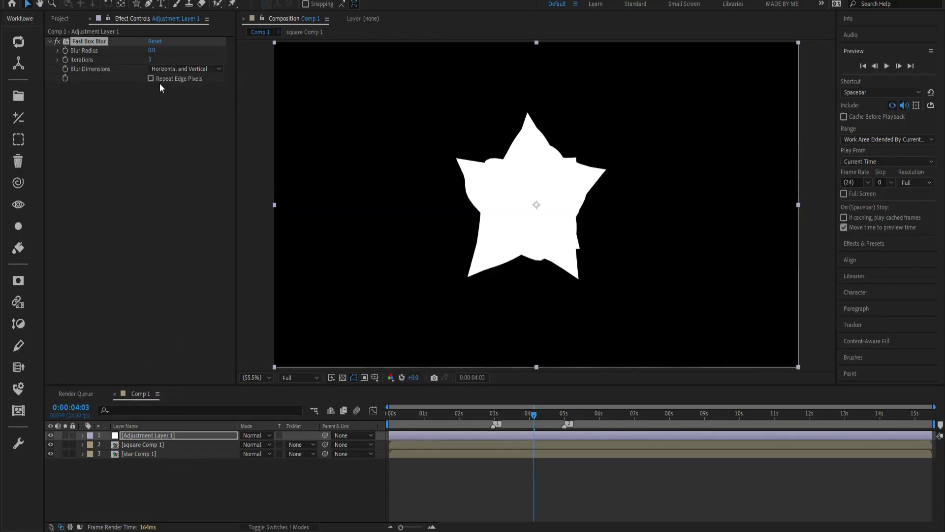
click(152, 50)
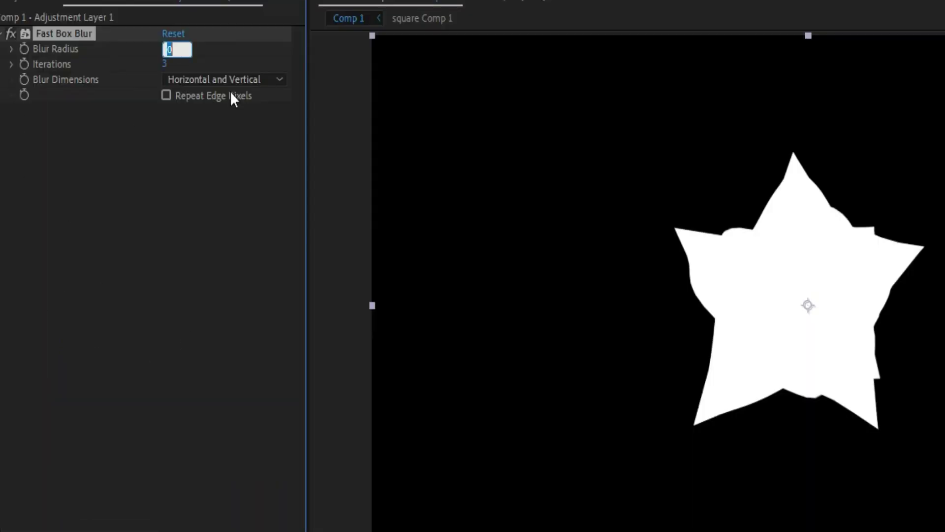
text(4)
key(Return)
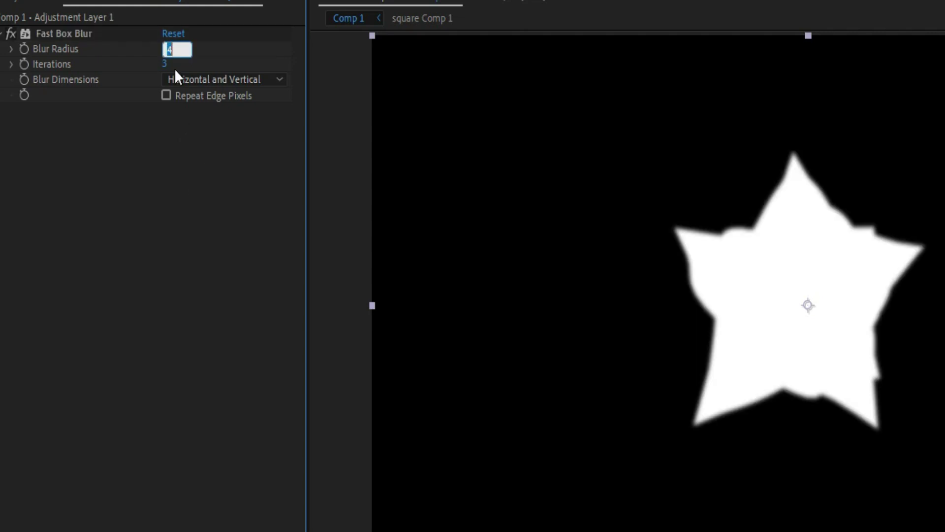
text(5)
key(Return)
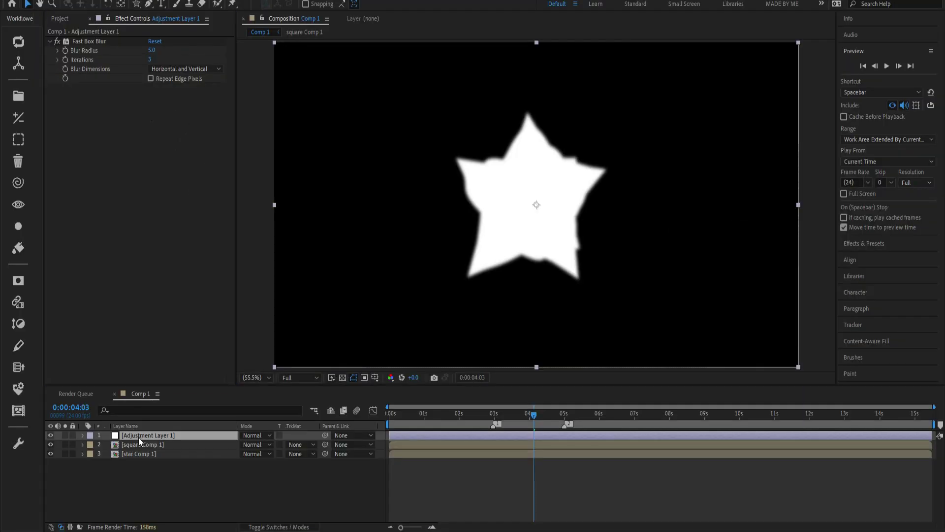
Apply Simple Choker to the adjustment layer with a Choke Matte of 6 and scrub through the smoothed transition
key(ctrl+space)
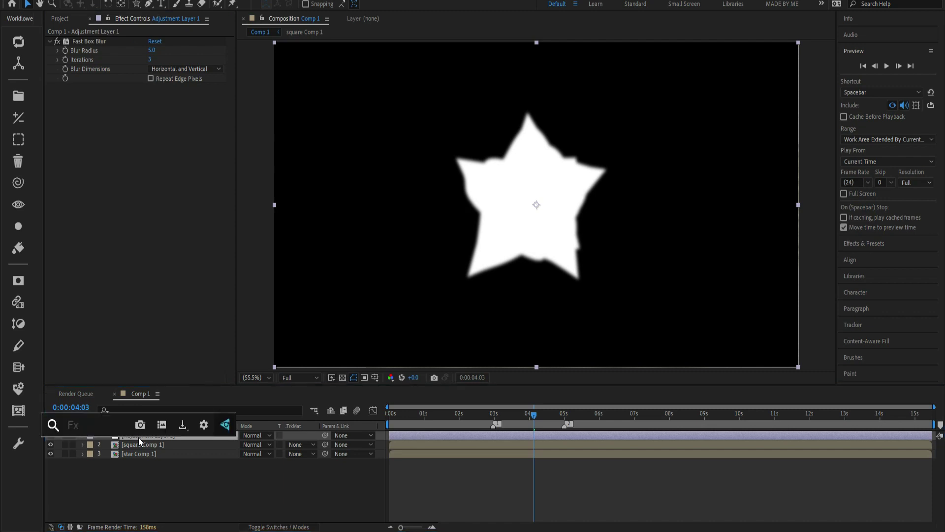
text(sim)
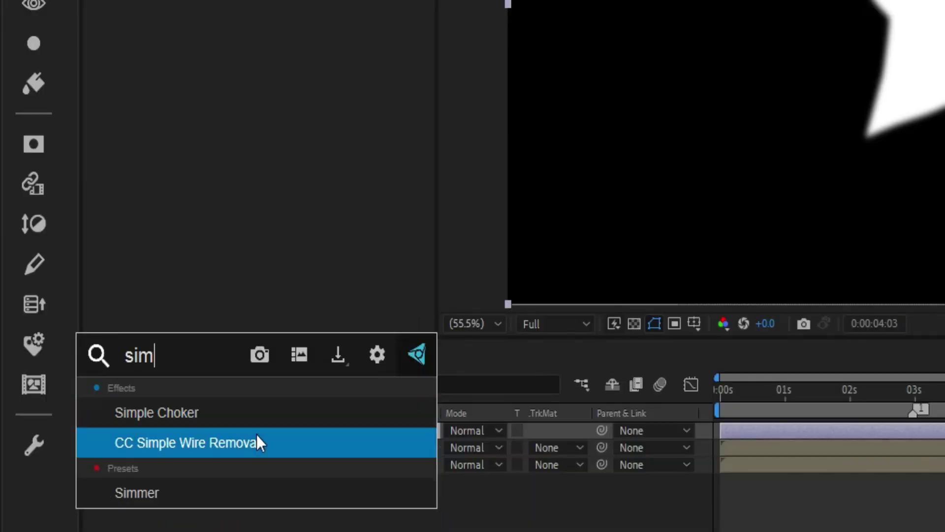
click(287, 440)
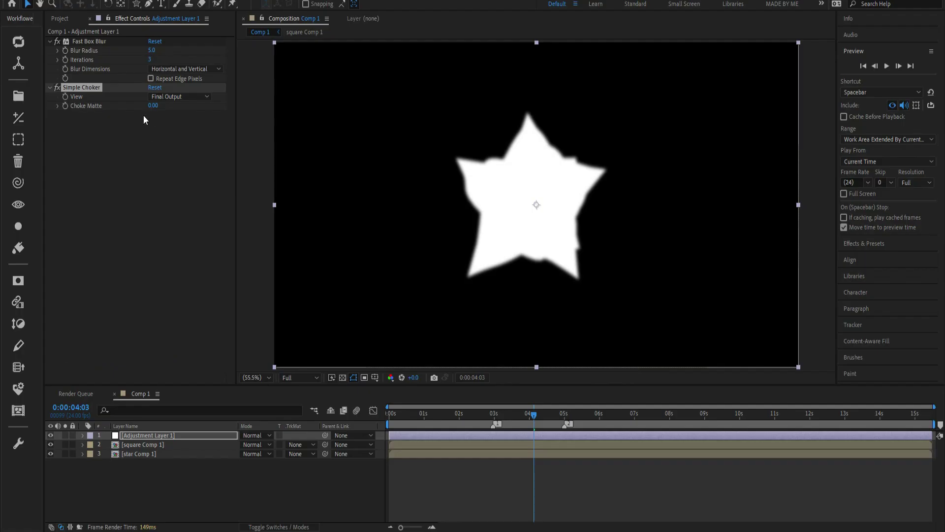
click(153, 106)
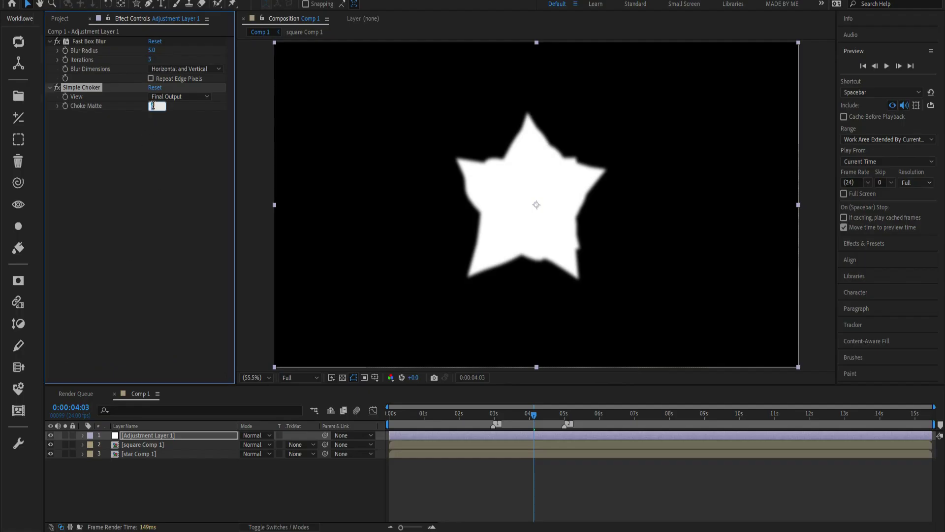
text(5)
key(Return)
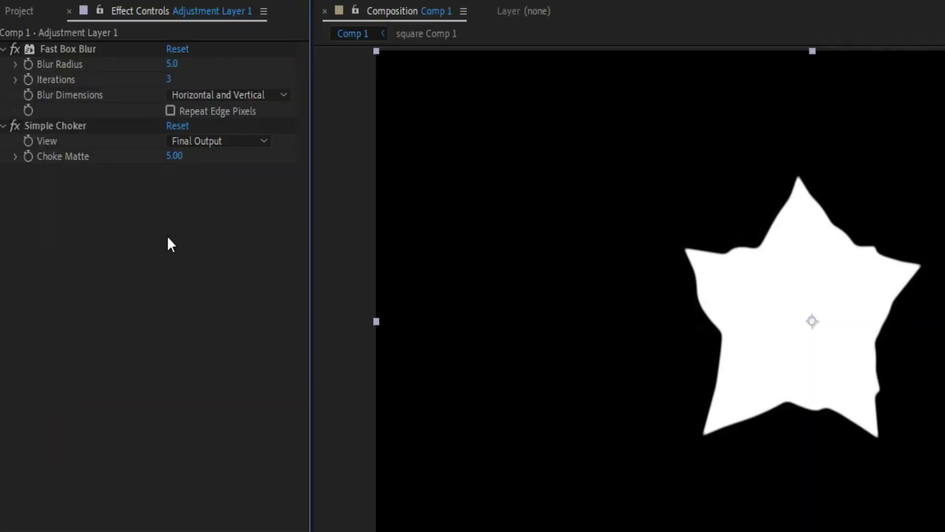
click(174, 157)
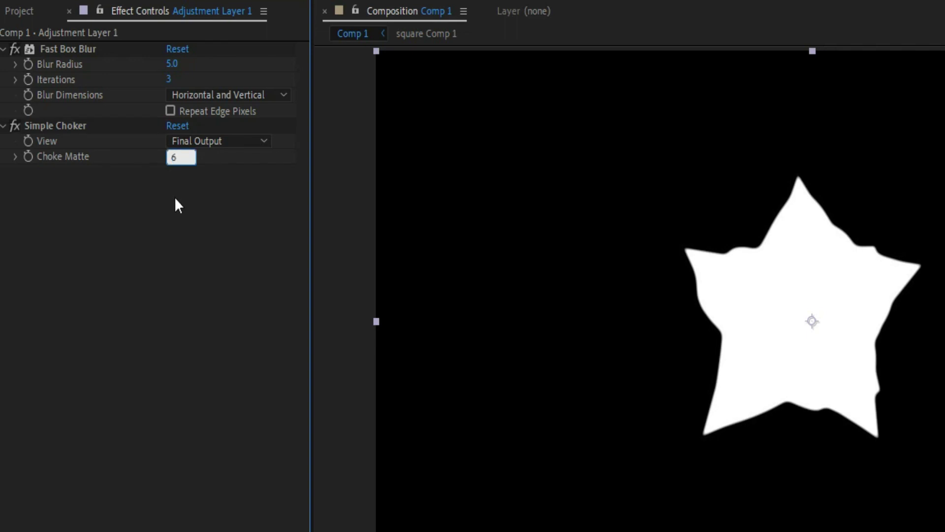
text(6)
key(Return)
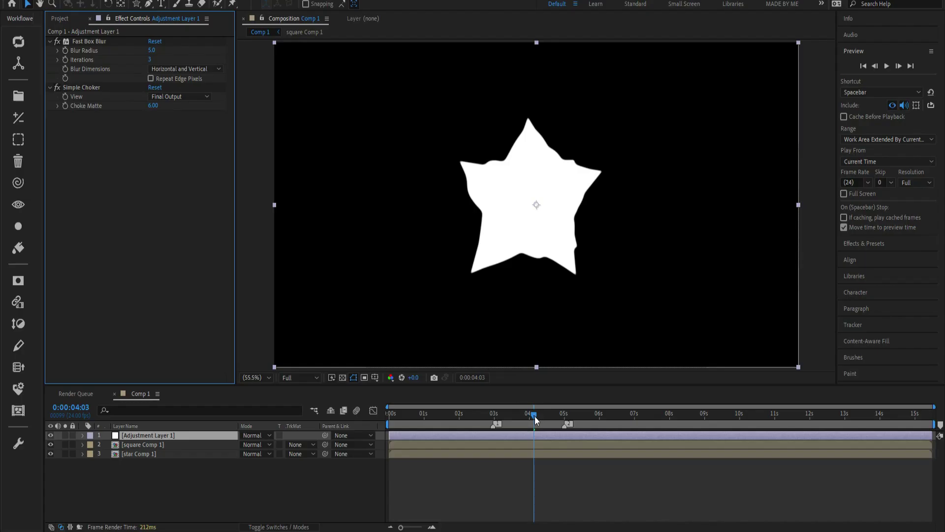
drag(536, 420, 473, 428)
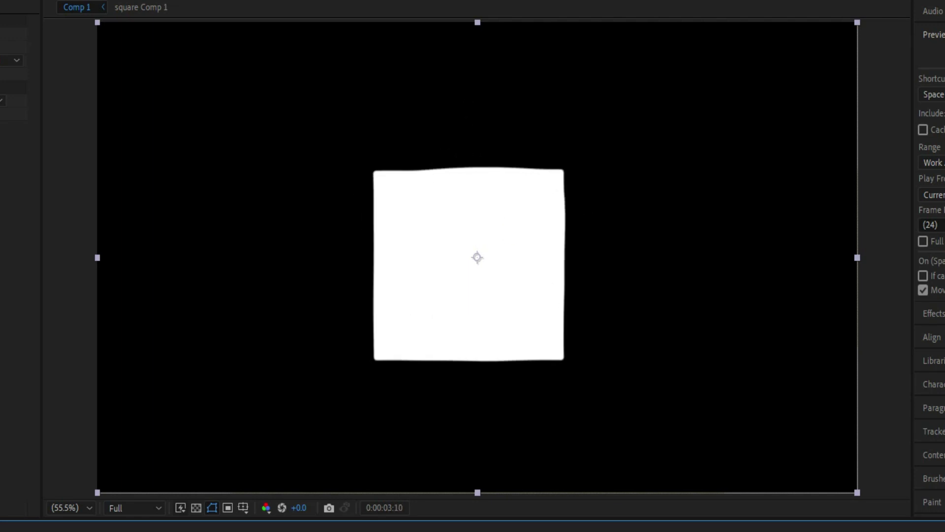
Pre-compose the adjustment layer, square Comp 1 and star Comp 1 together as Pre-comp 1, moving all attributes into it
right_click(149, 485)
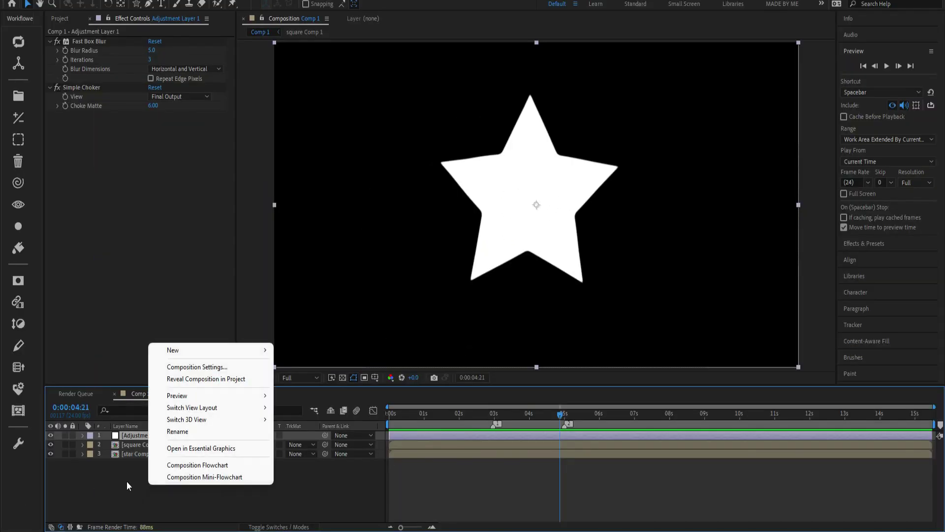
click(133, 459)
drag(118, 473, 135, 436)
drag(223, 385, 224, 387)
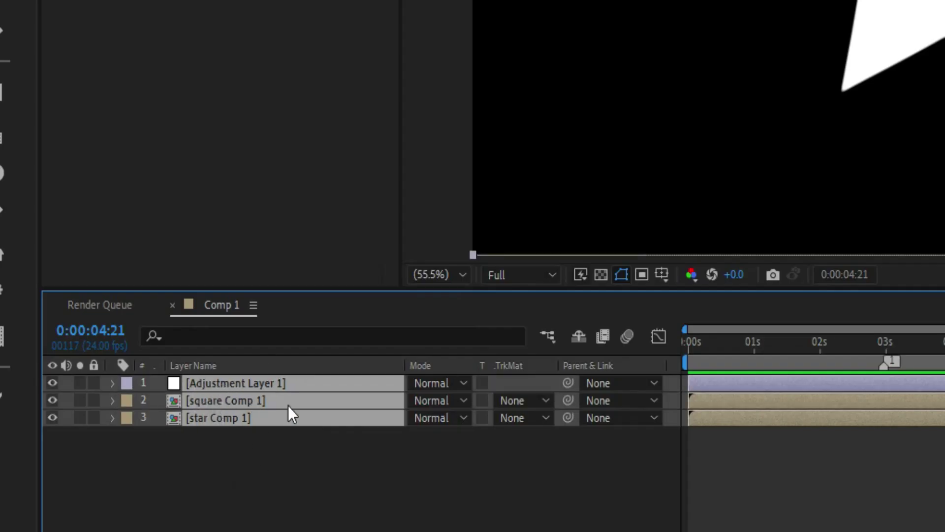
right_click(253, 385)
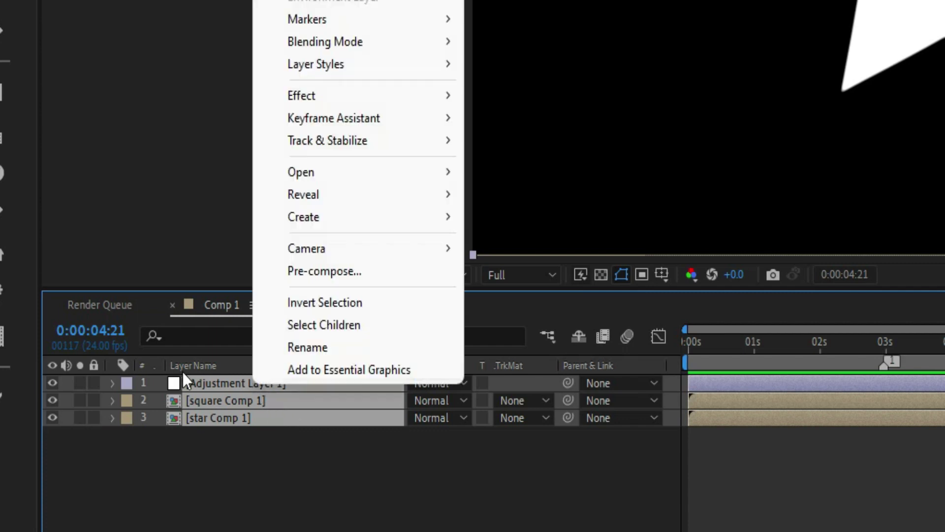
click(326, 270)
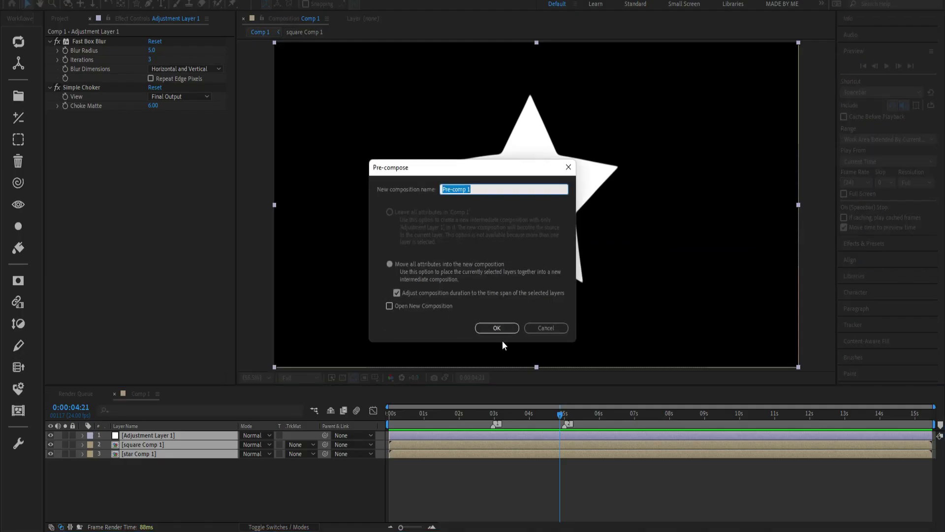
click(492, 327)
Create a new black 1920 x 1080 px solid named e3d in Comp 1
right_click(139, 478)
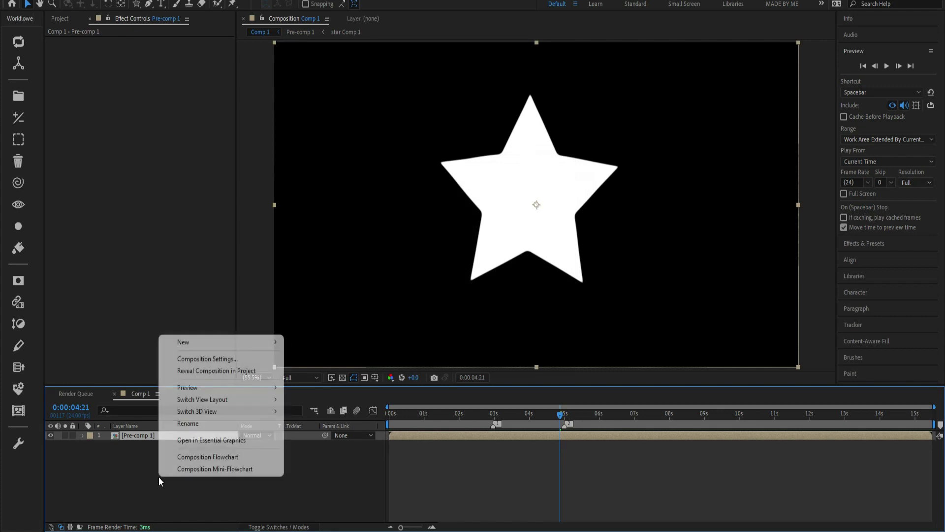
mouse_move(191, 346)
click(308, 371)
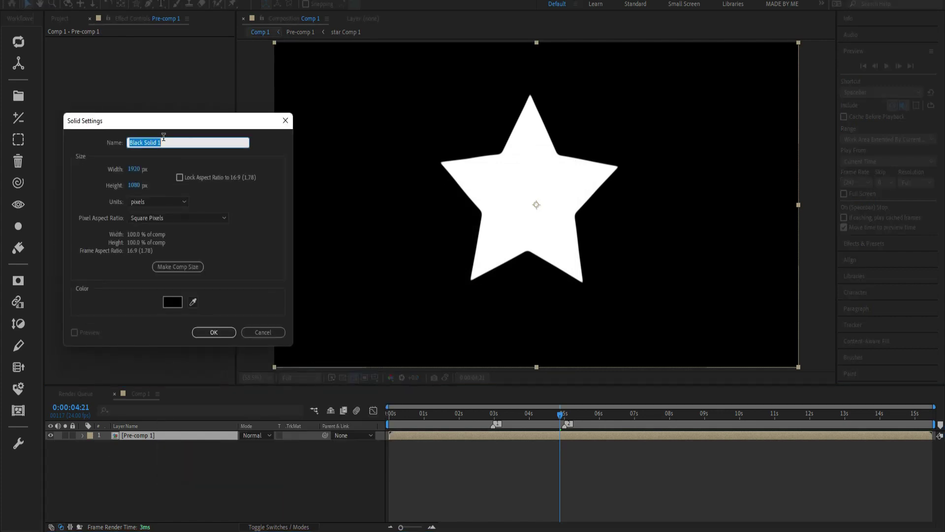
text(e3d)
click(210, 336)
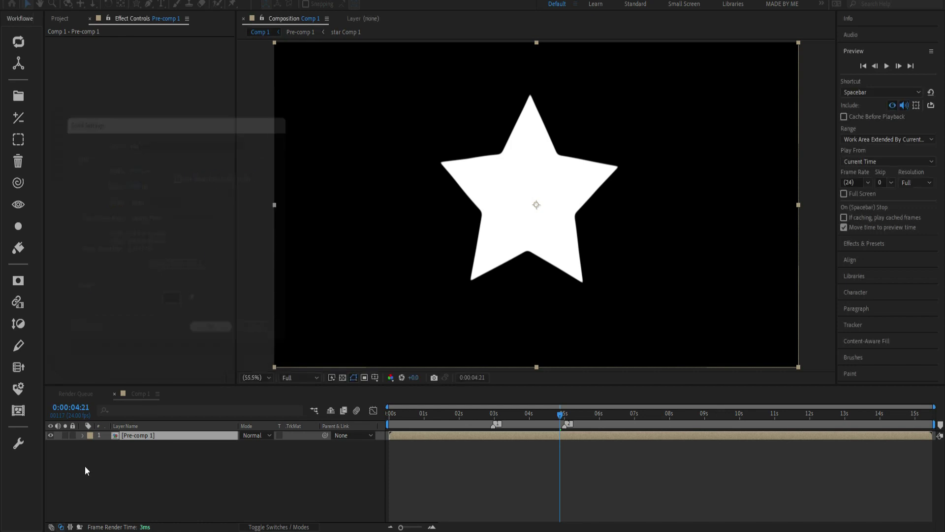
Apply the Element effect to the e3d solid and expand its Custom Text and Masks path layers
key(ctrl+space)
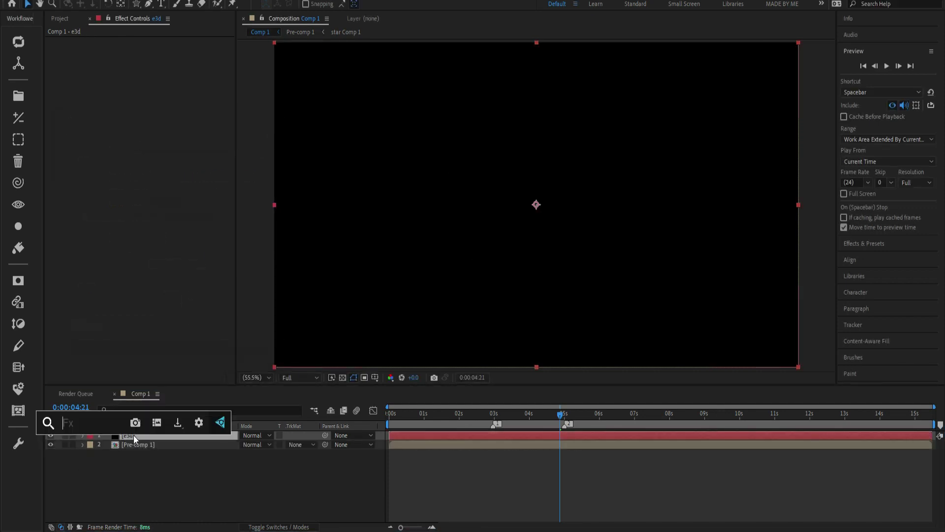
text(ele)
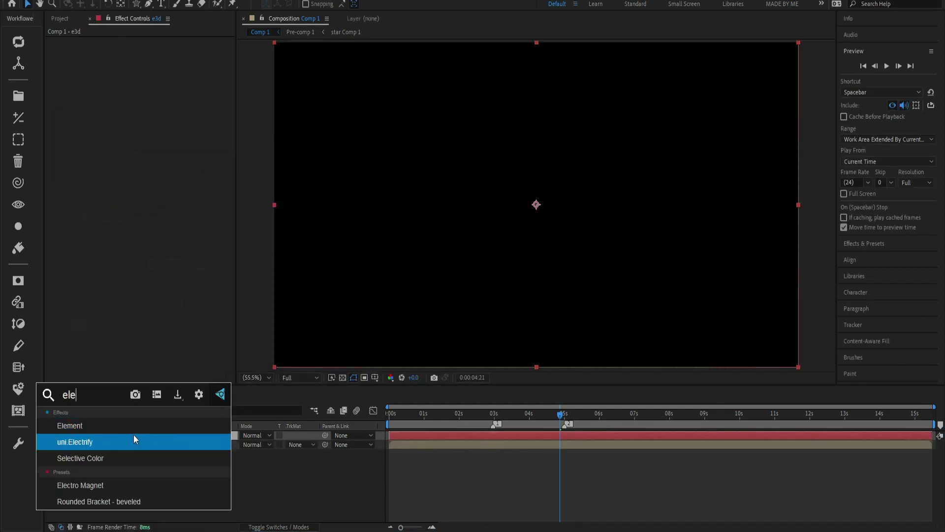
click(133, 426)
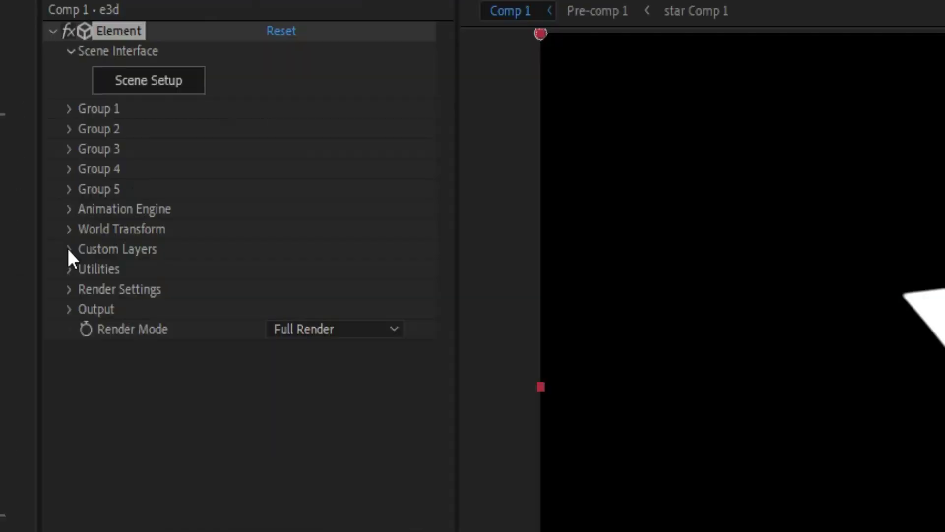
click(69, 249)
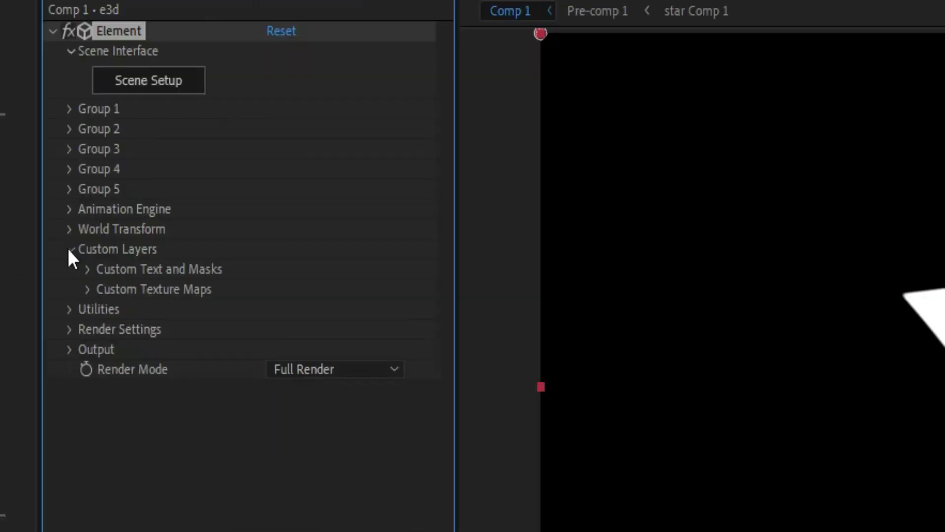
click(87, 269)
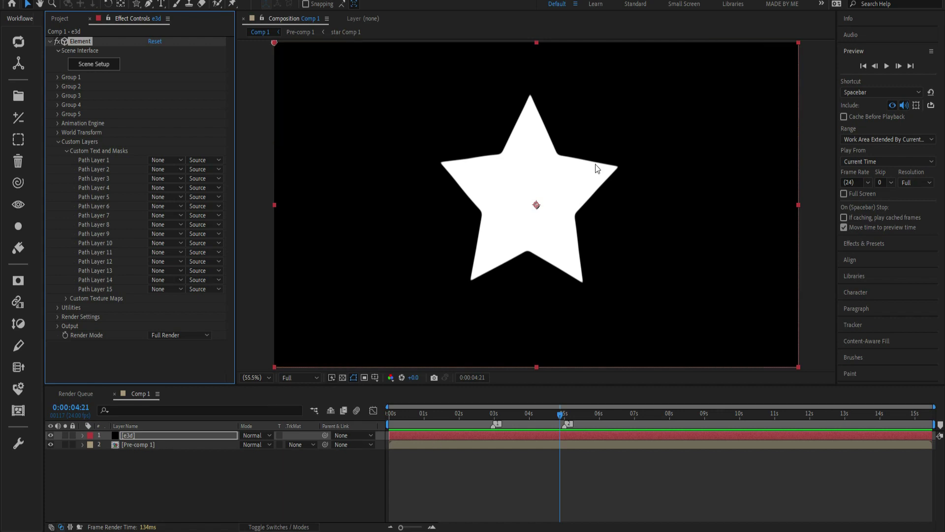
click(143, 445)
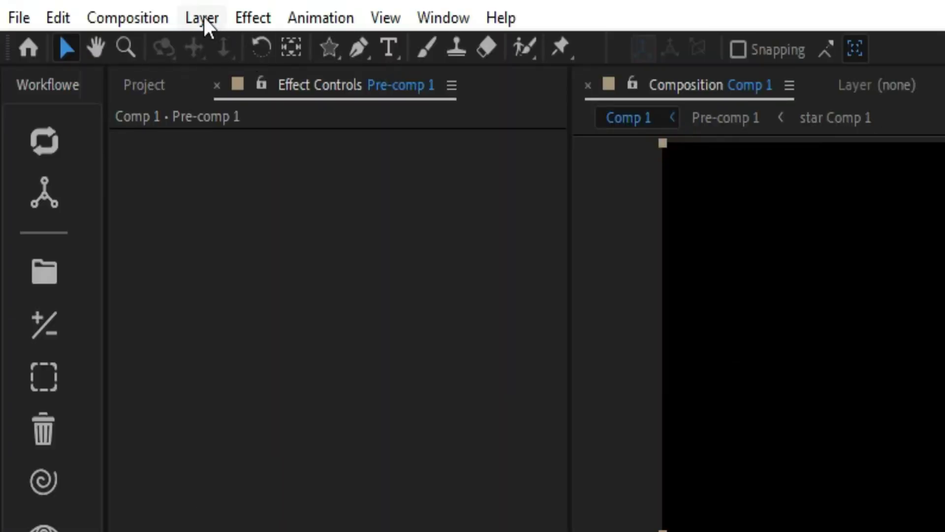
click(203, 19)
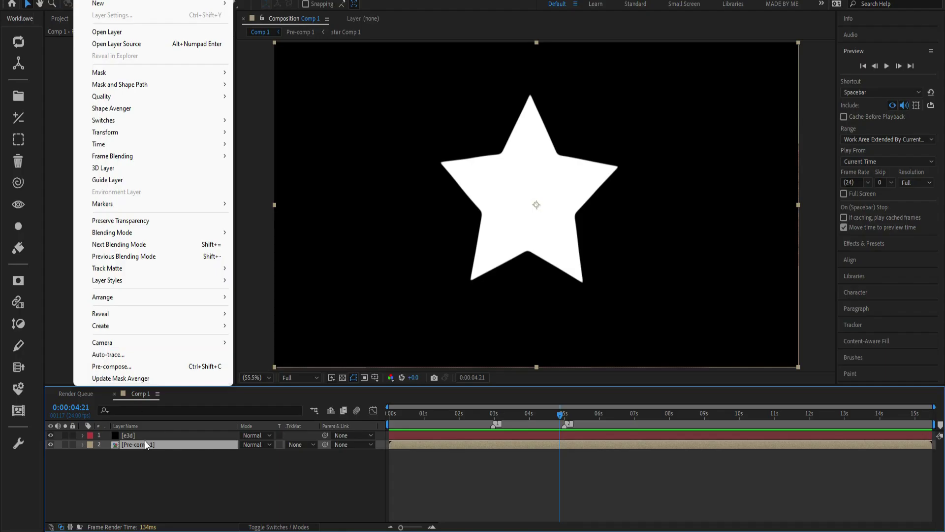
click(149, 480)
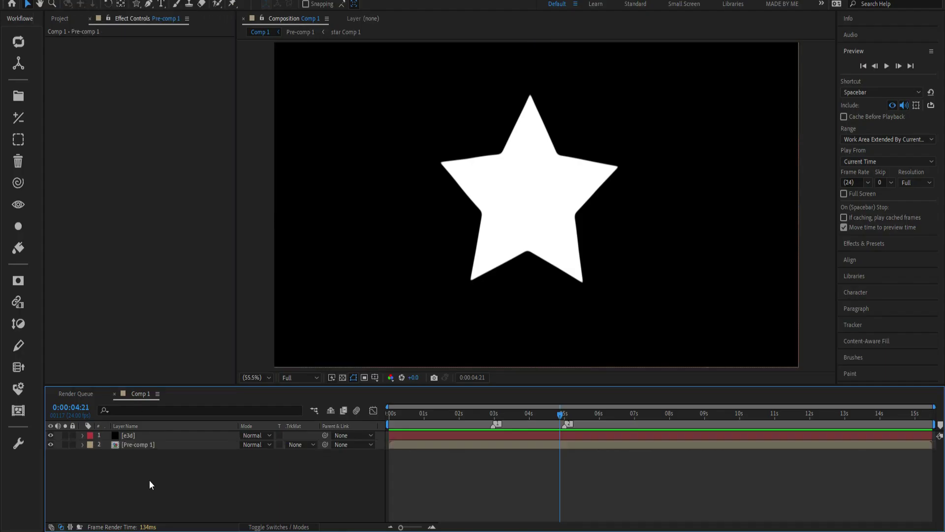
click(131, 435)
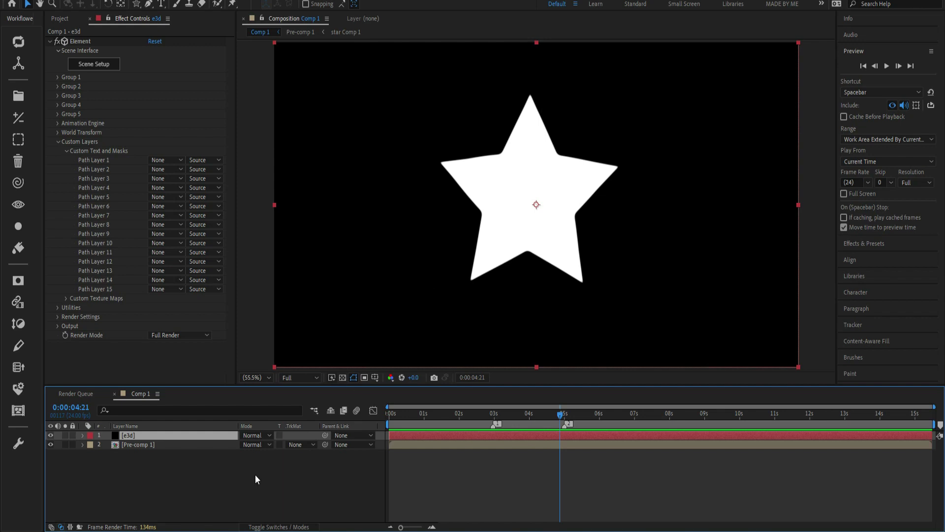
click(146, 446)
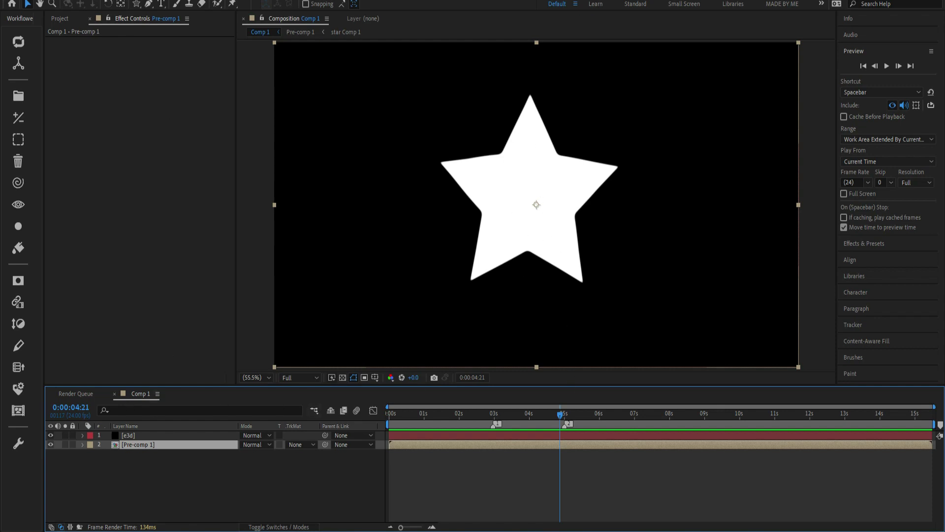
click(89, 1)
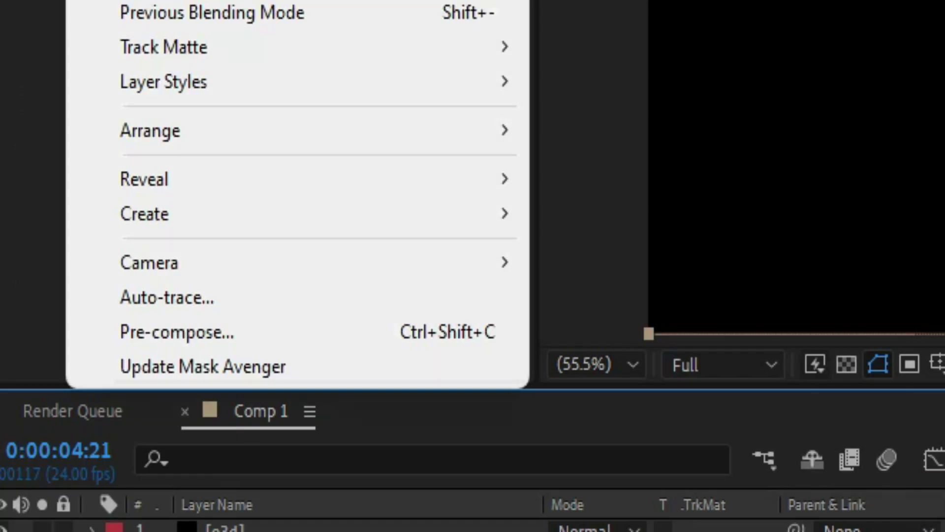
click(181, 298)
mouse_move(542, 127)
mouse_down()
mouse_move(471, 131)
mouse_move(230, 100)
mouse_up()
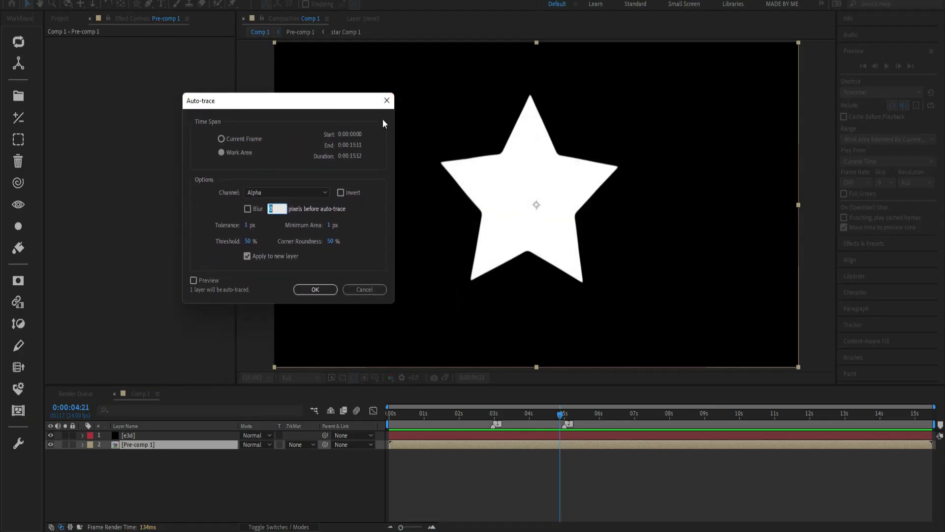
click(387, 100)
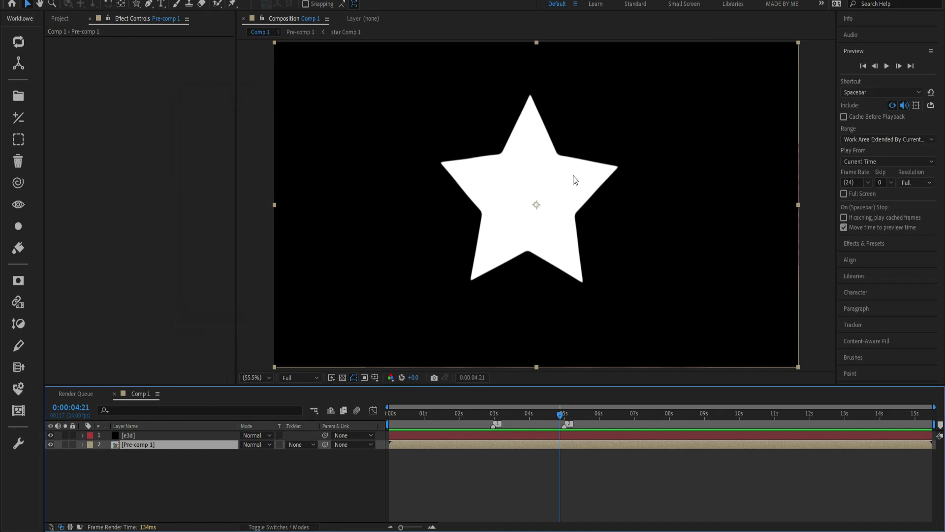
Show the transparency grid behind the star to inspect its alpha, and hide the grid again
click(343, 378)
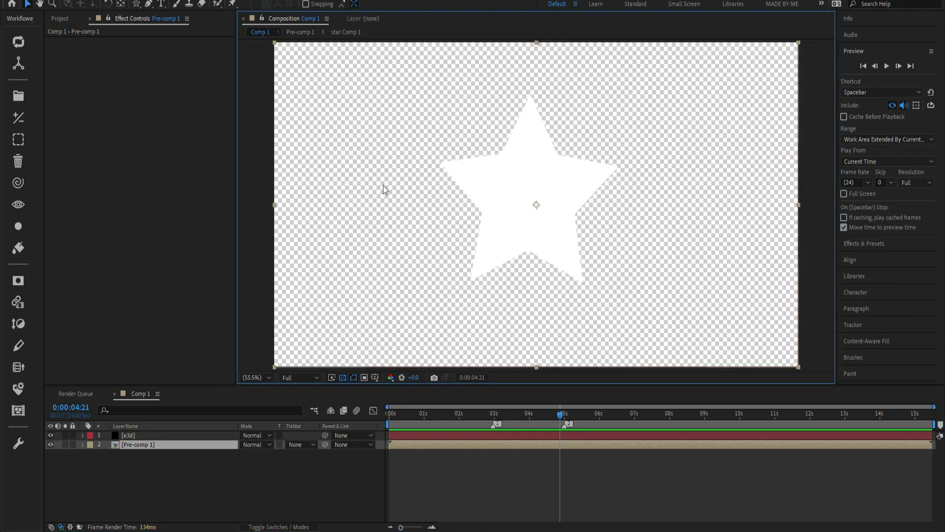
click(342, 378)
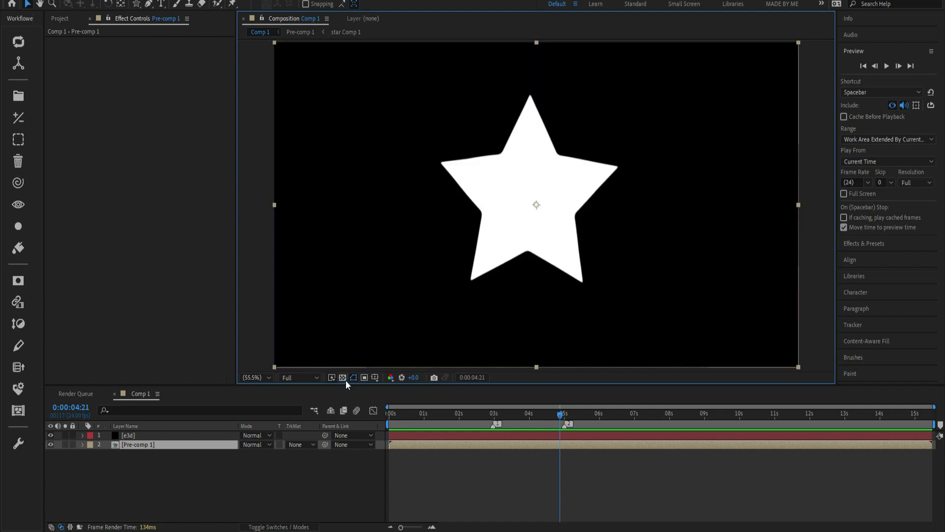
click(162, 446)
click(137, 457)
Auto-trace Pre-comp 1's Alpha channel over the whole work area onto a new layer and play back the traced animation
click(142, 446)
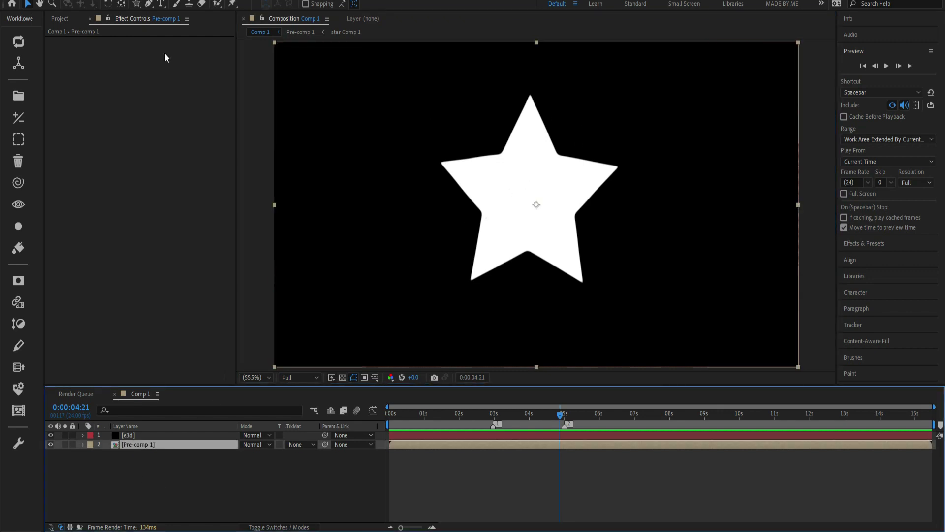
click(101, 4)
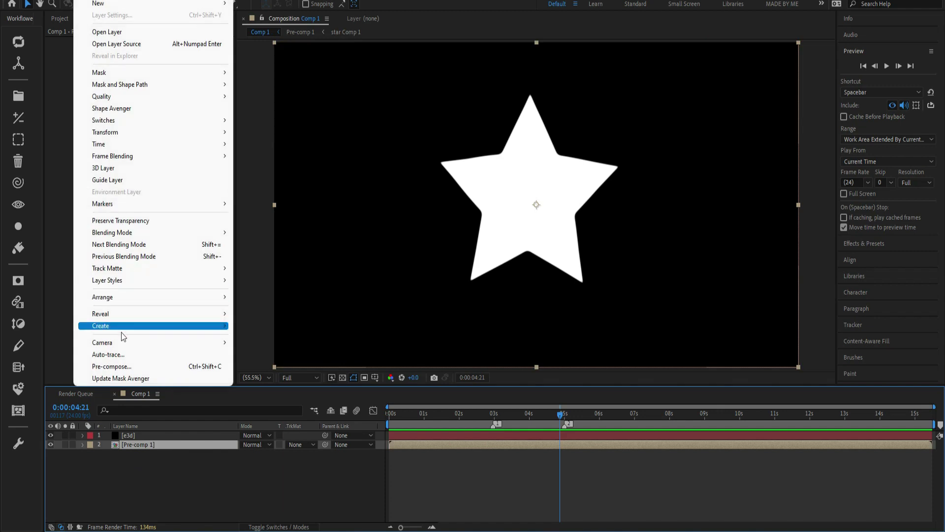
click(121, 354)
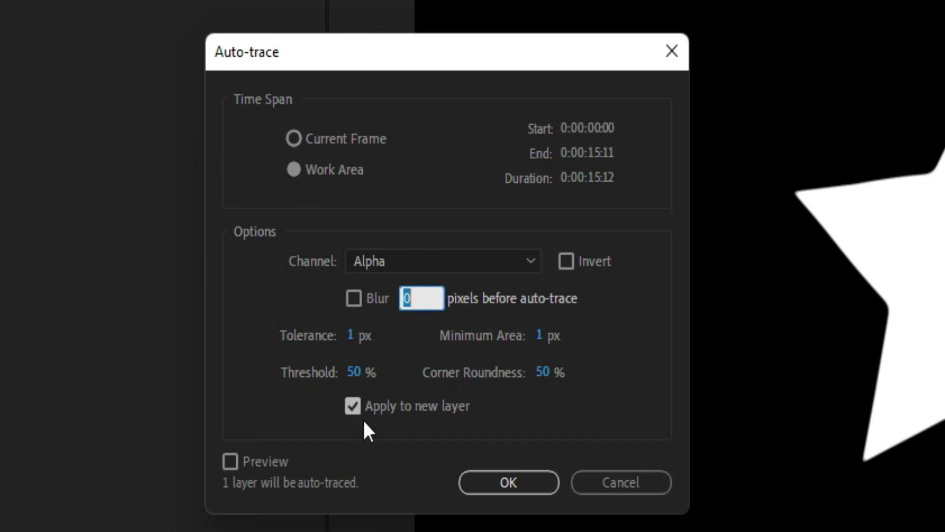
click(521, 487)
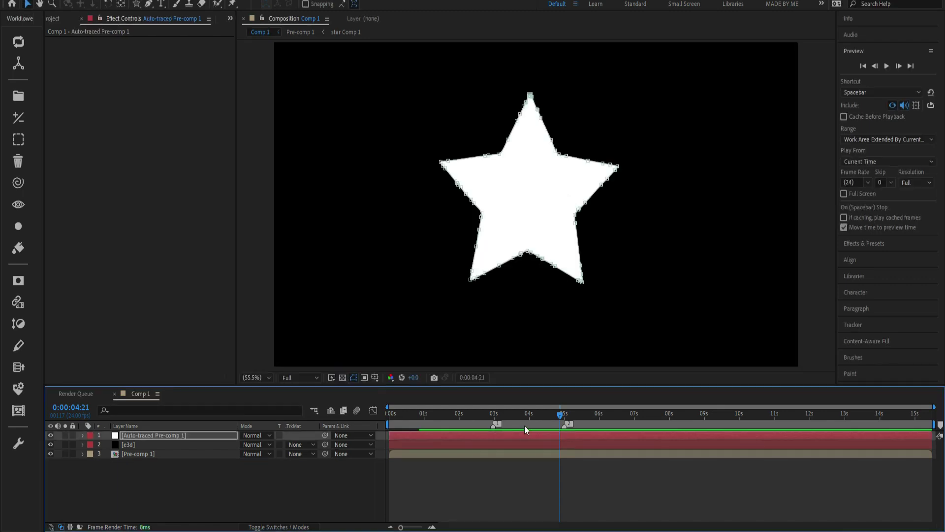
drag(551, 415, 470, 420)
key(space)
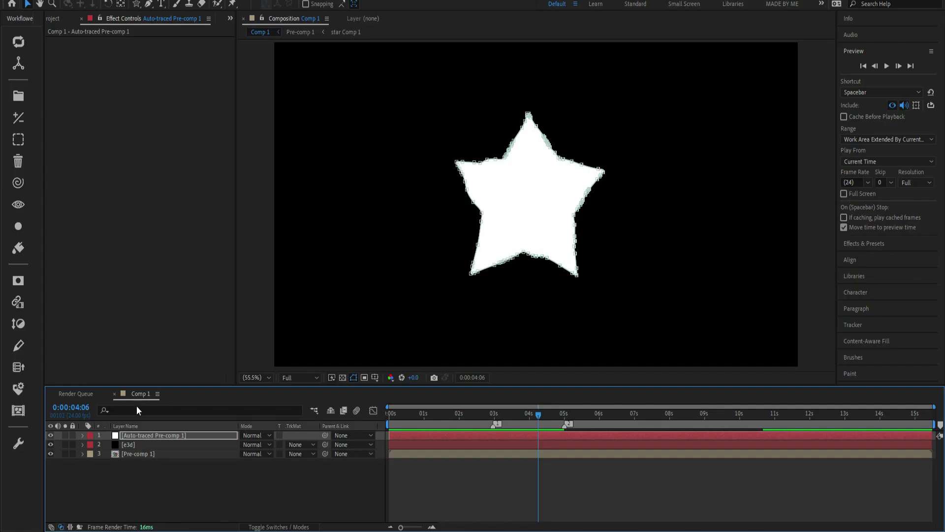
Set Element's Path Layer 1 on e3d to Auto-traced Pre-comp 1 with Effects & Masks, and collapse Custom Layers
click(129, 445)
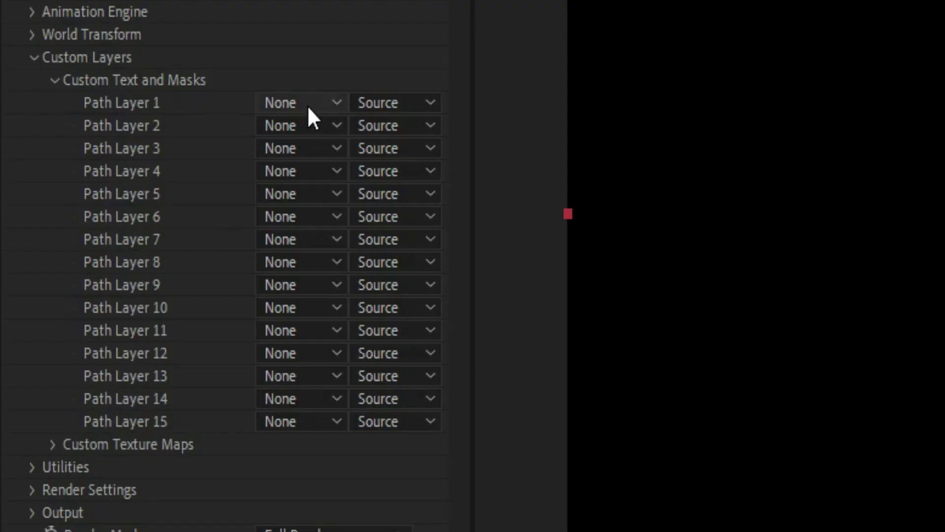
click(165, 162)
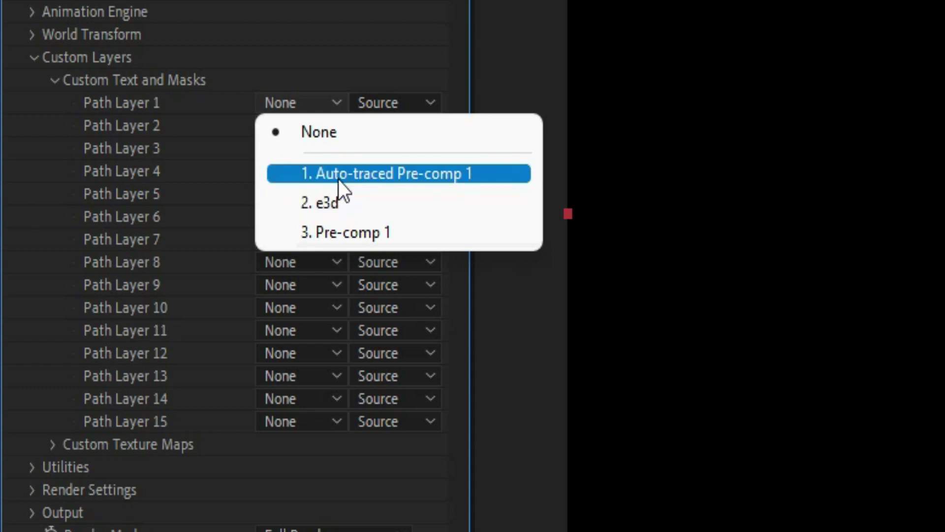
click(367, 173)
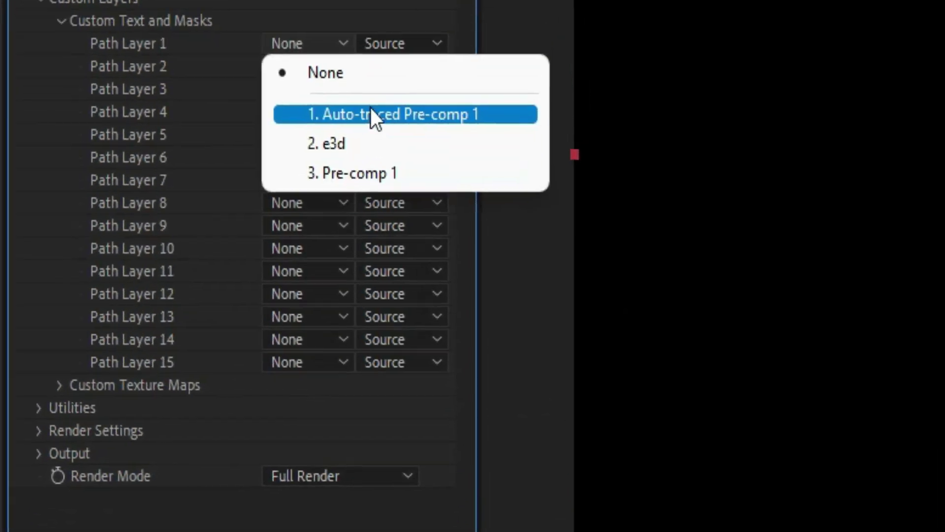
click(365, 169)
click(407, 106)
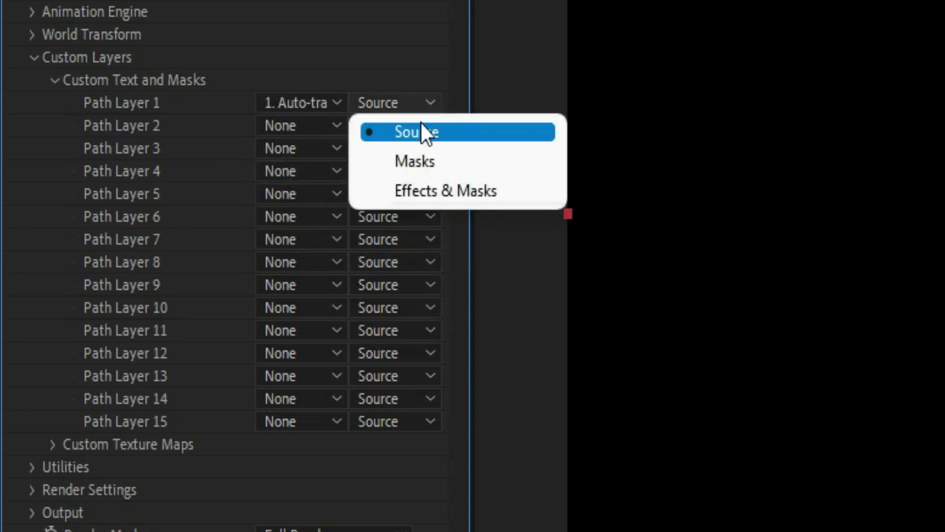
click(434, 192)
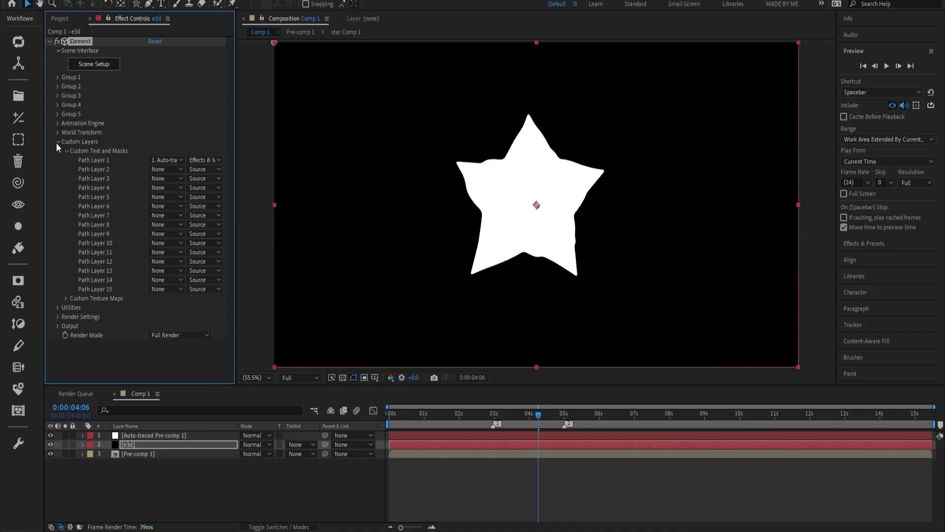
click(57, 142)
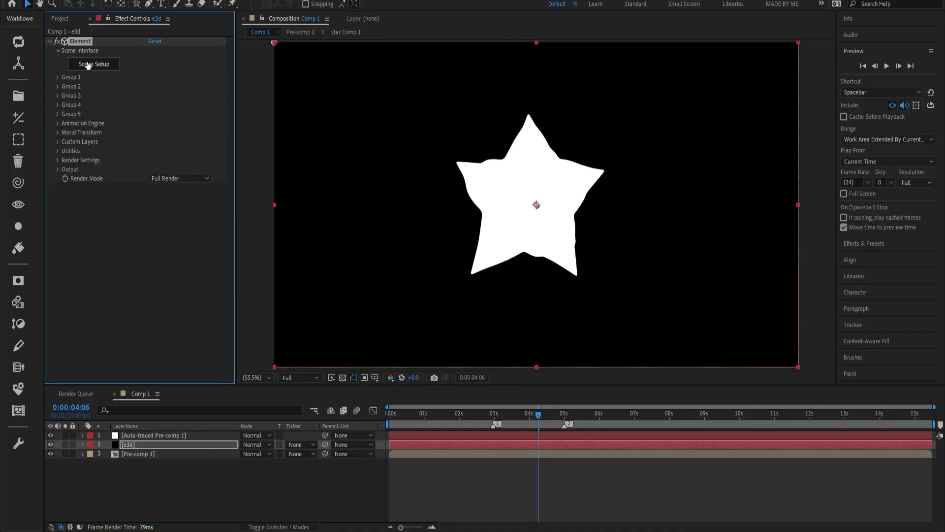
Create an extrusion model from the traced star path in Element's Scene Setup and orbit around it
click(88, 65)
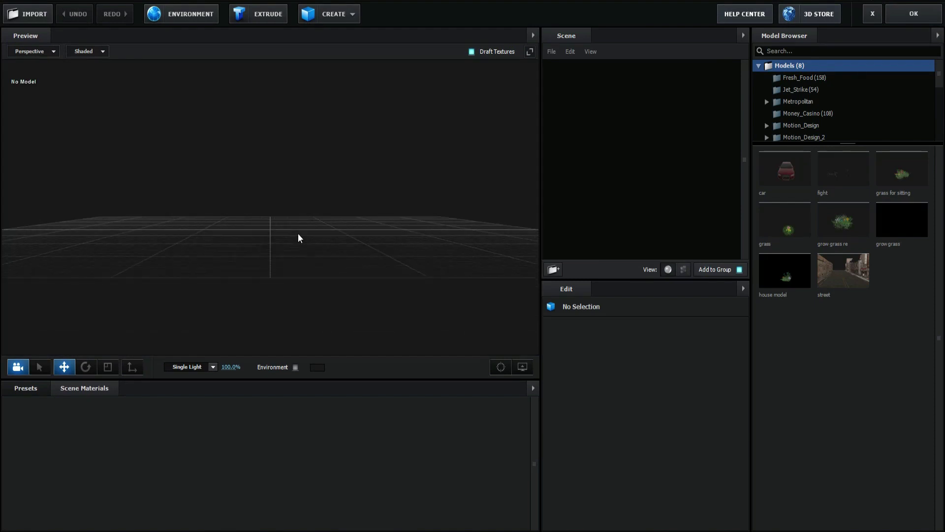
mouse_move(300, 221)
mouse_down()
mouse_move(294, 204)
mouse_move(299, 209)
mouse_up()
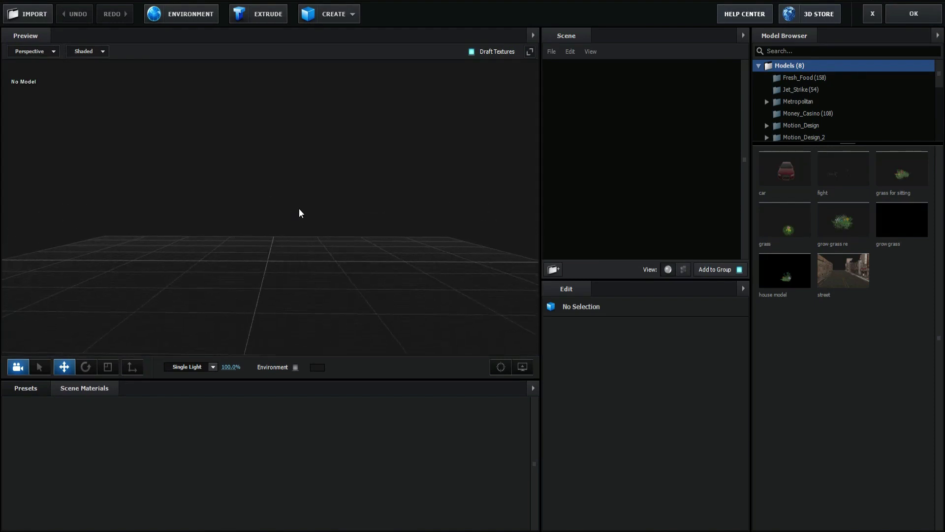
click(264, 16)
drag(315, 163, 355, 217)
Browse the Physical bevel presets, apply an orange-faced one to the extruded star and orbit around the result
click(15, 388)
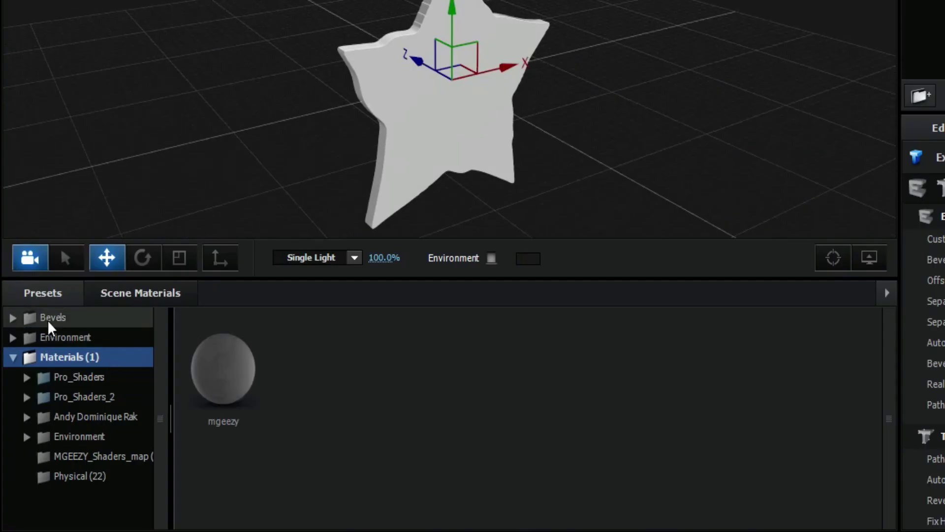
click(50, 321)
click(60, 340)
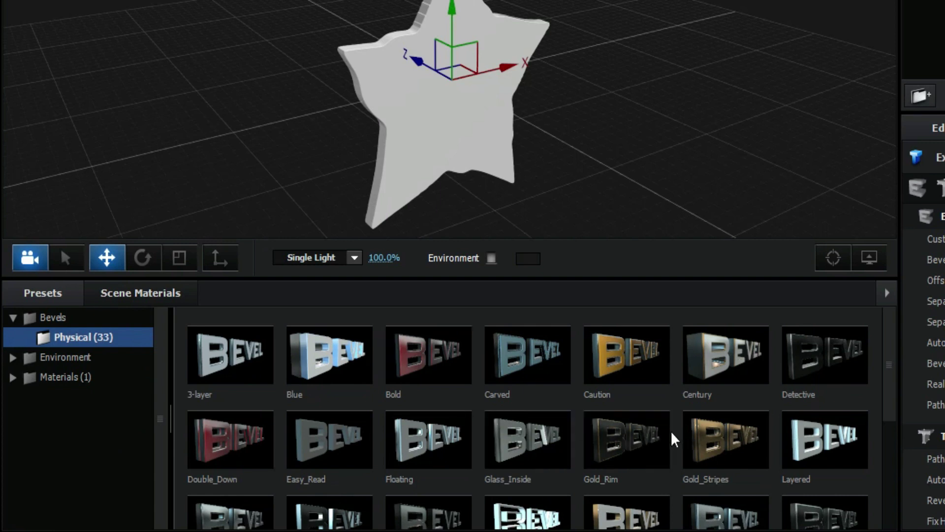
scroll(542, 413, down, 3)
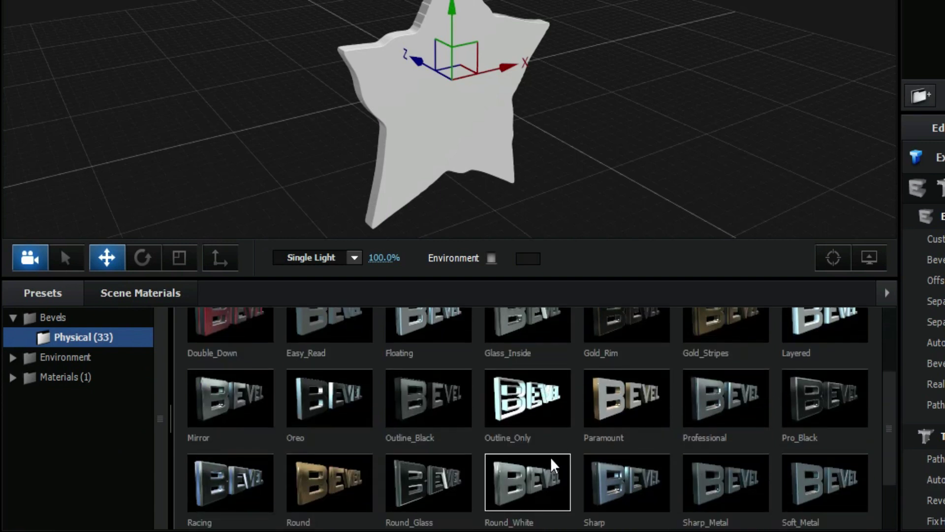
scroll(550, 457, up, 3)
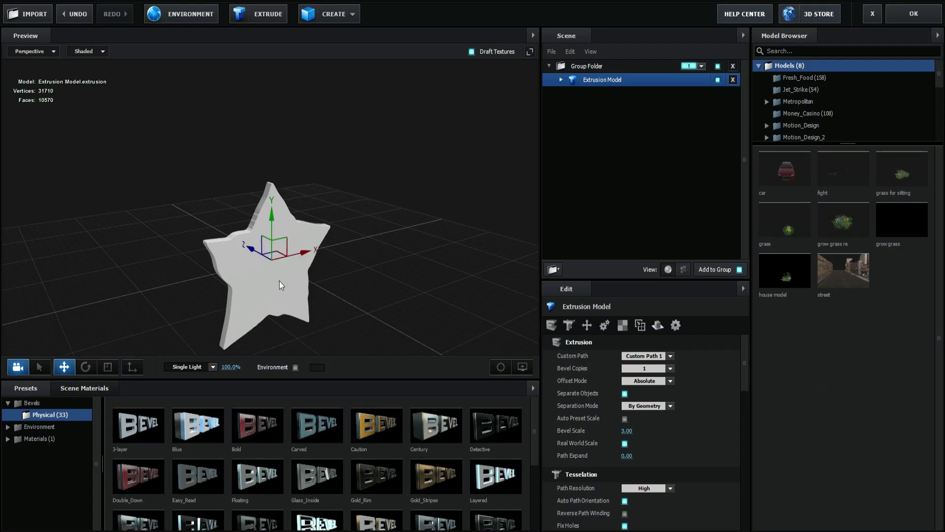
drag(315, 299, 581, 109)
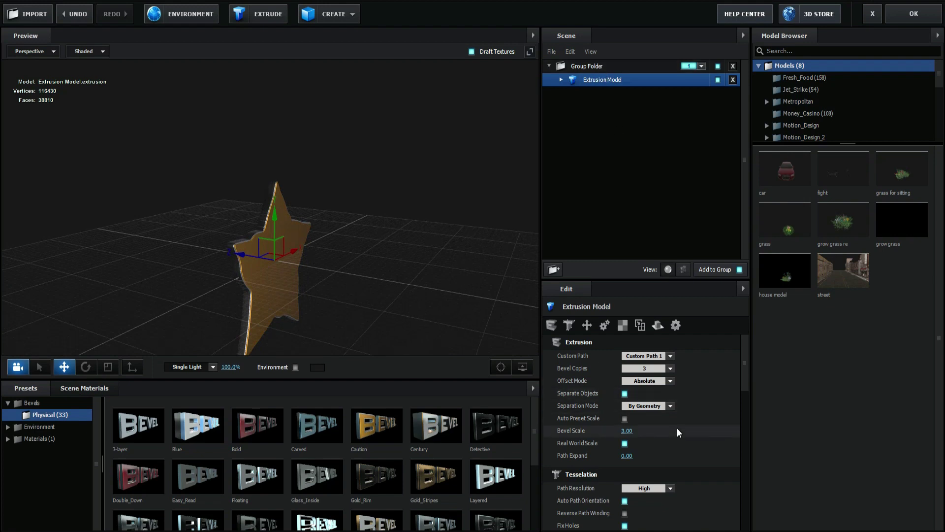
Thicken the extruded star by raising the Extrude of its bevel layers, with Chrome at 1.63, and apply the scene setup
scroll(678, 431, down, 5)
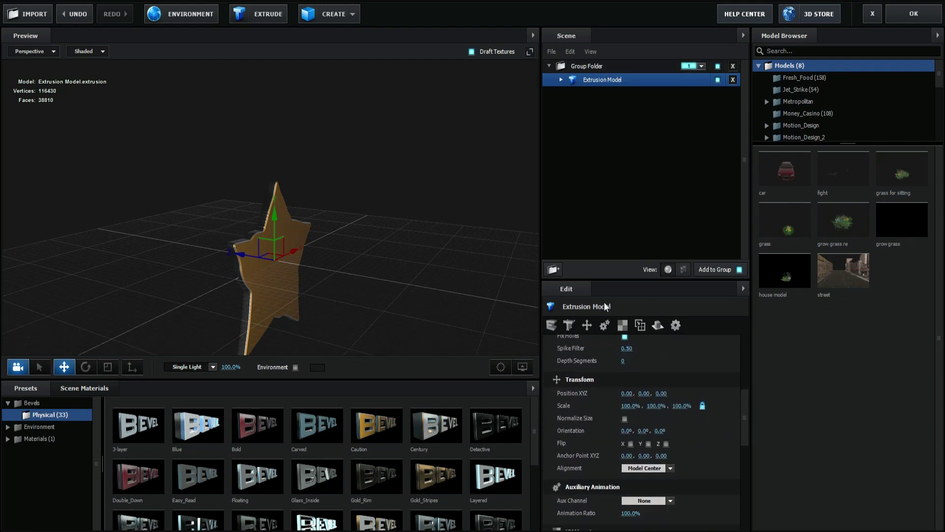
click(561, 80)
click(605, 95)
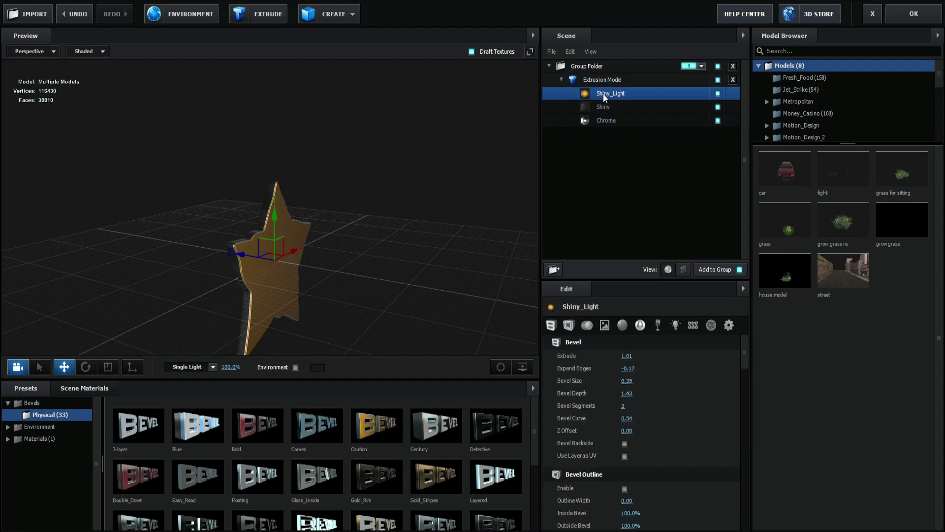
drag(625, 356, 660, 356)
click(599, 109)
click(607, 121)
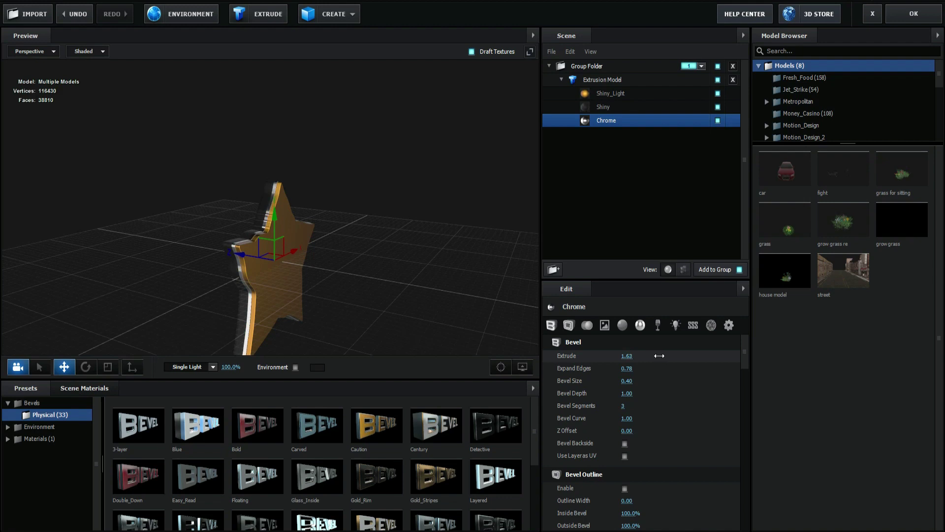
mouse_move(363, 209)
mouse_down()
mouse_move(285, 175)
mouse_move(361, 213)
mouse_move(279, 188)
mouse_move(328, 189)
mouse_move(375, 211)
mouse_up()
scroll(340, 201, down, 3)
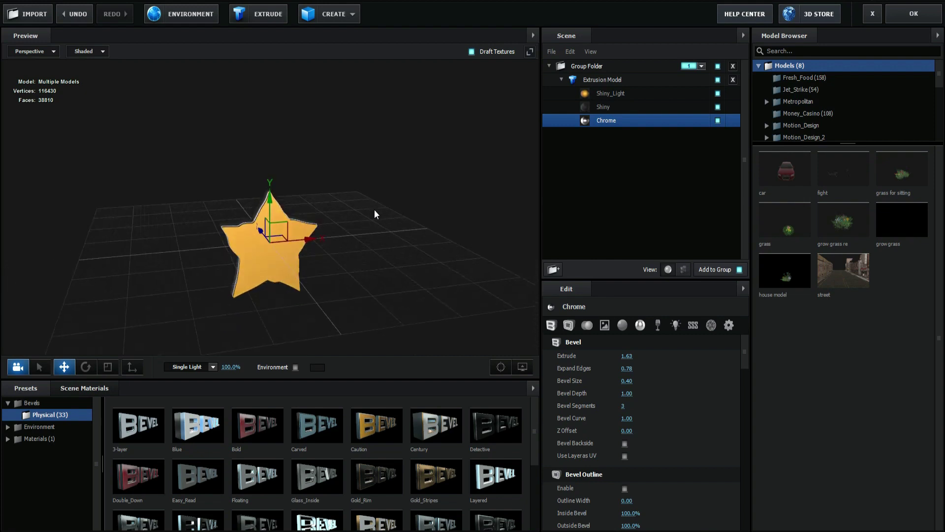
click(915, 14)
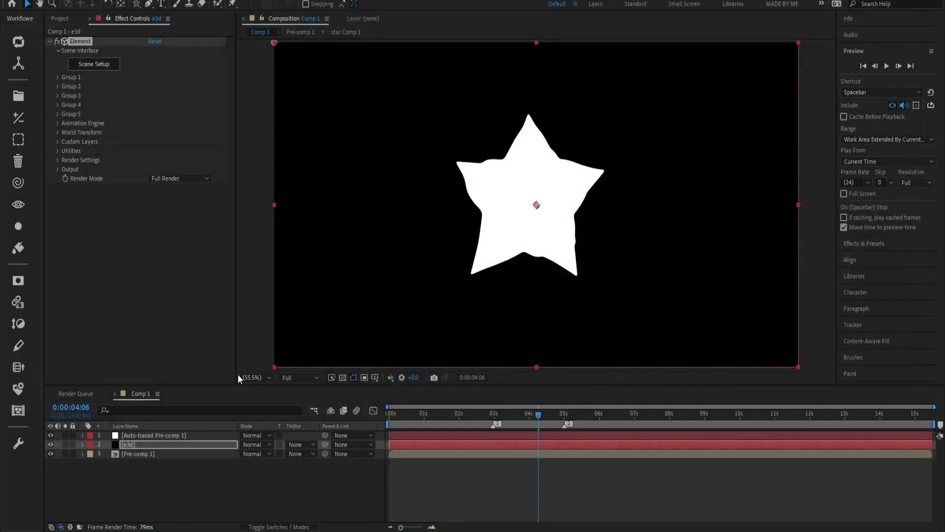
Hide the Auto-traced Pre-comp 1 and Pre-comp 1 layers, and check the extruded star at 0:00:04:20
click(50, 435)
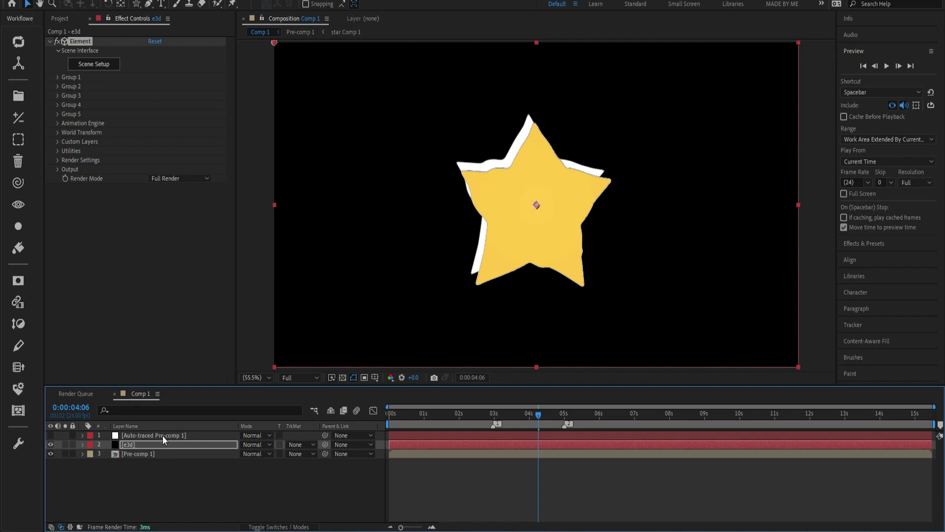
click(142, 456)
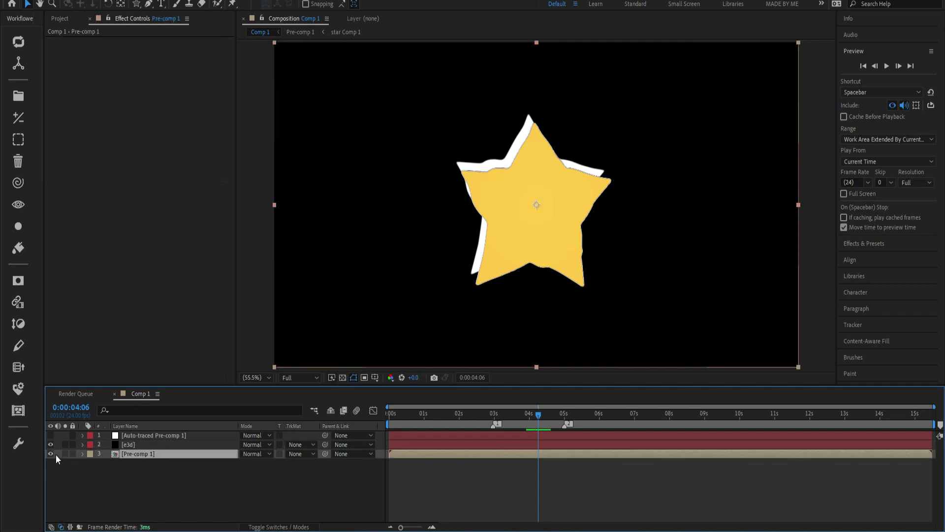
drag(538, 415, 559, 433)
Add a two-node camera with the 20mm preset to Comp 1, and check the morph through it at 0:00:03:14
right_click(182, 477)
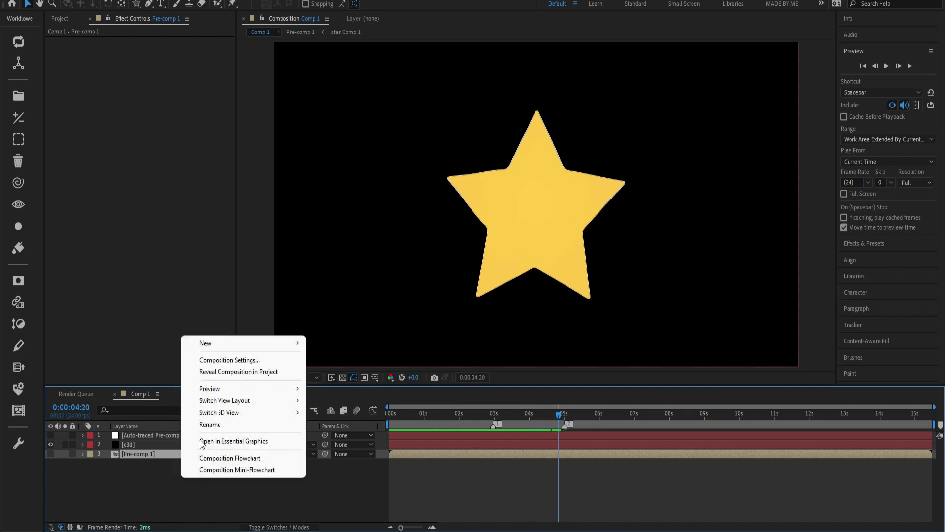
mouse_move(221, 350)
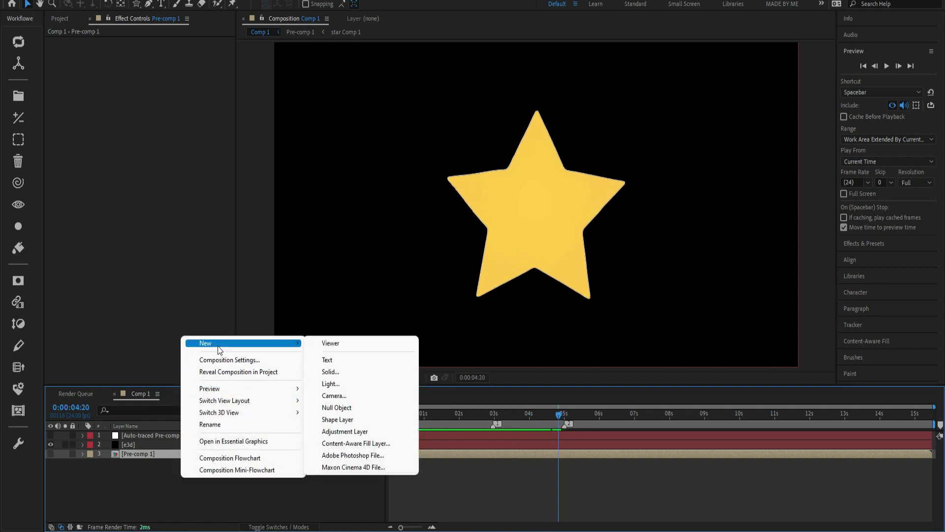
click(352, 396)
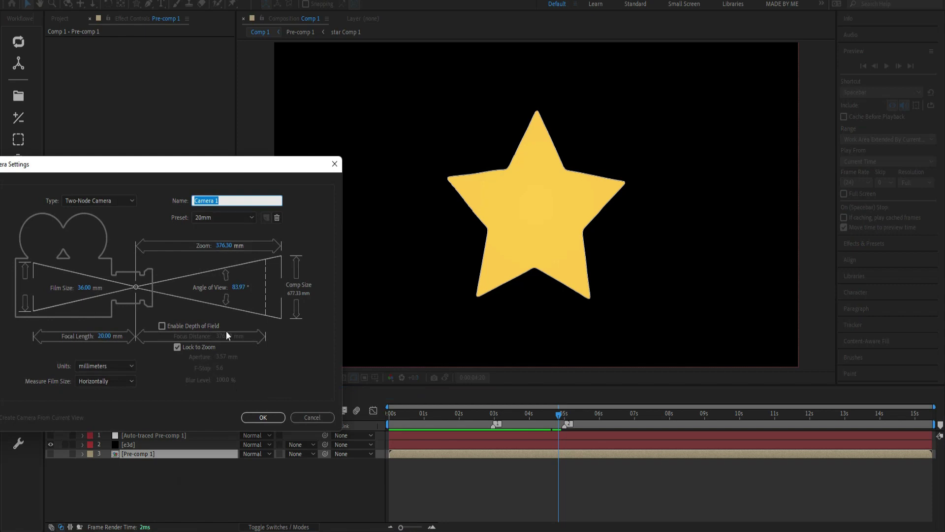
click(253, 417)
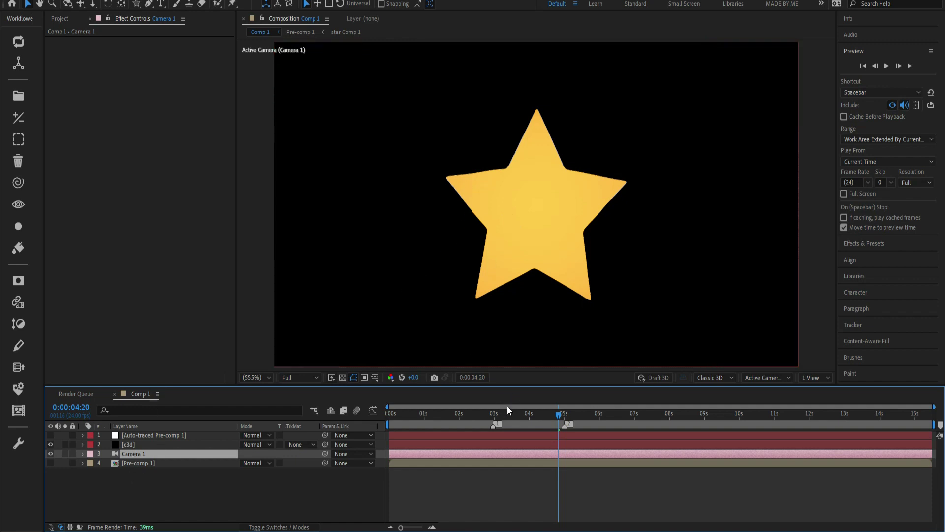
drag(548, 415, 515, 421)
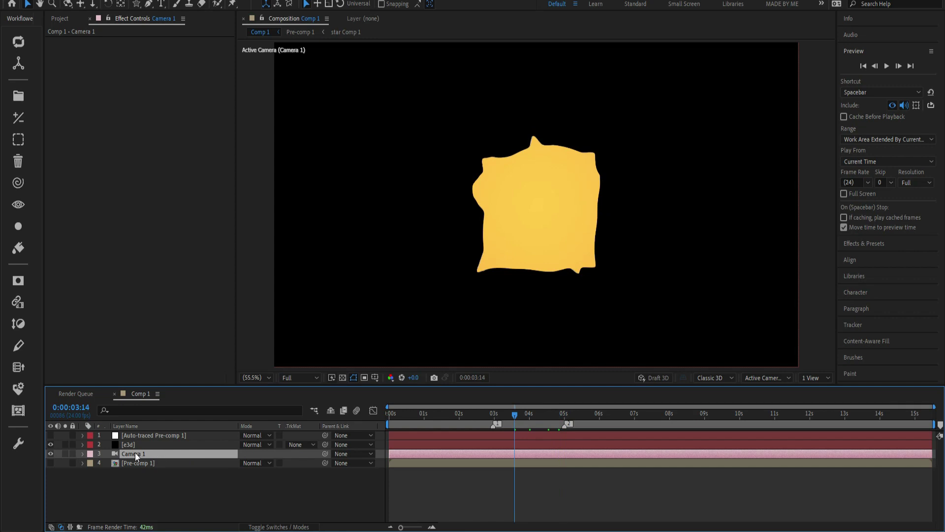
Try rotating Camera 1 around its Y axis, and reset its Y Rotation to 0
key(r)
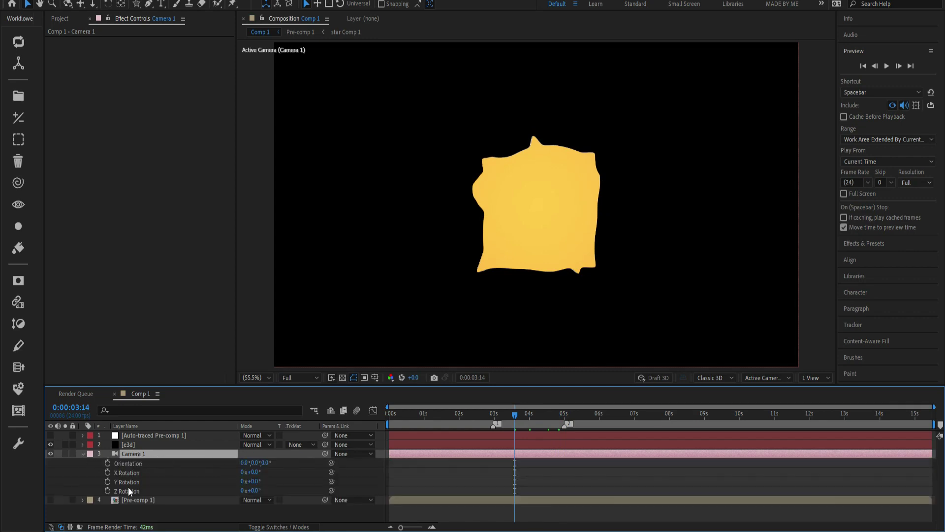
mouse_move(252, 482)
mouse_down()
mouse_move(266, 480)
mouse_move(247, 482)
mouse_up()
click(248, 481)
text(0)
Add a null object, make it a 3D layer and parent Camera 1 to it
right_click(200, 523)
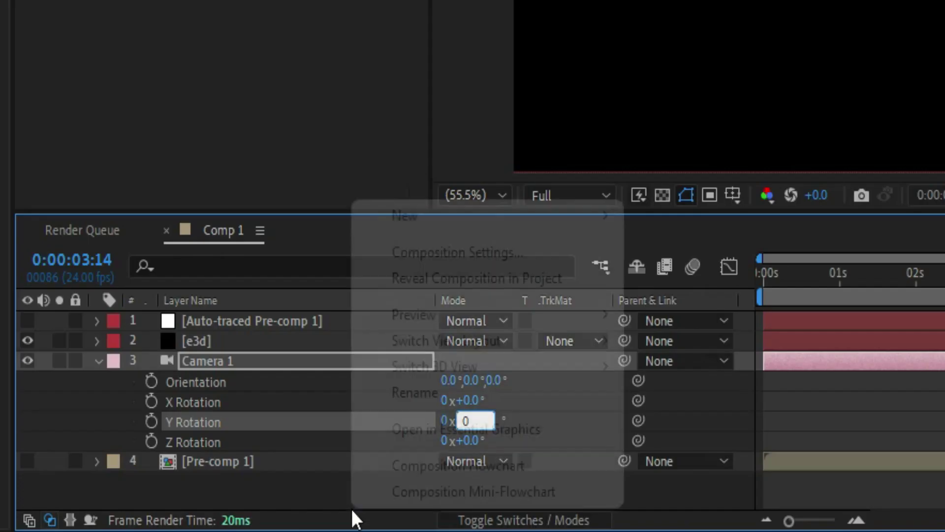
mouse_move(450, 222)
click(695, 363)
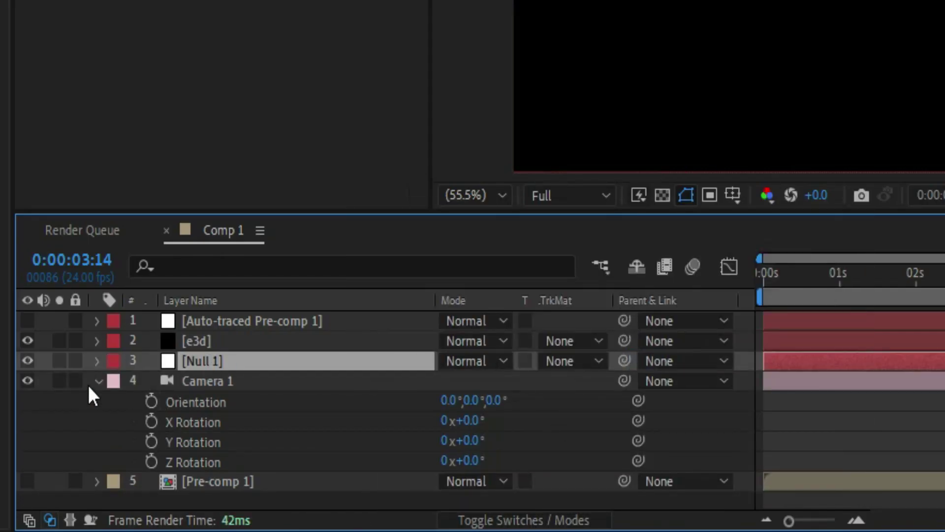
click(345, 500)
click(460, 519)
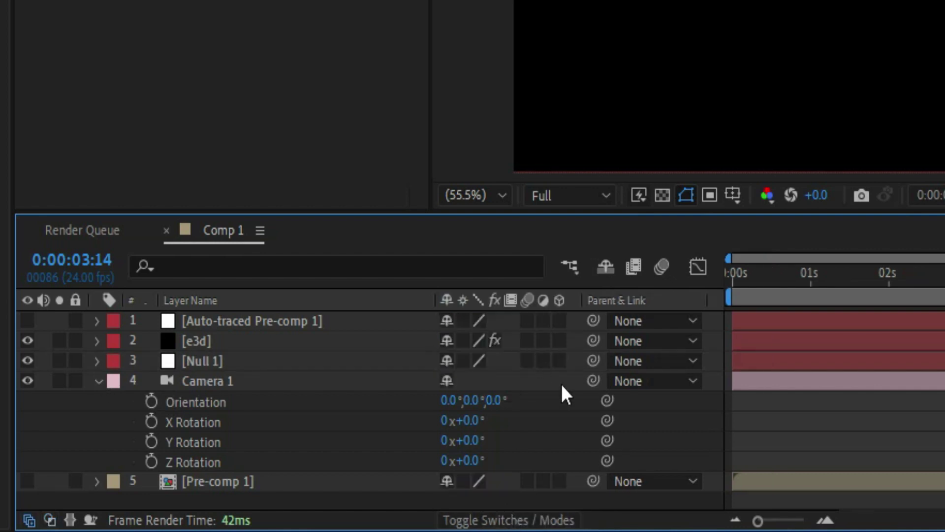
click(559, 361)
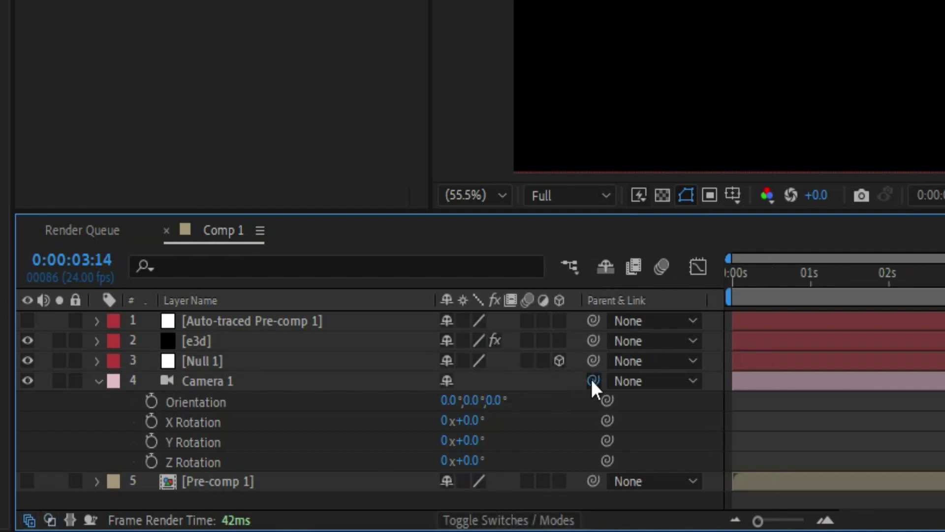
drag(594, 381, 229, 363)
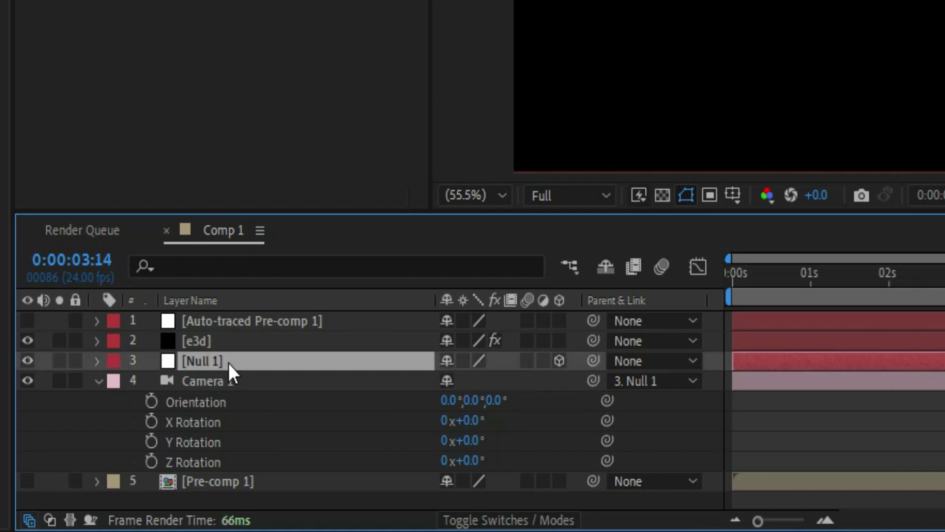
Set Null 1's Y Rotation to 45° and keyframe it at 0:00:00:00
key(r)
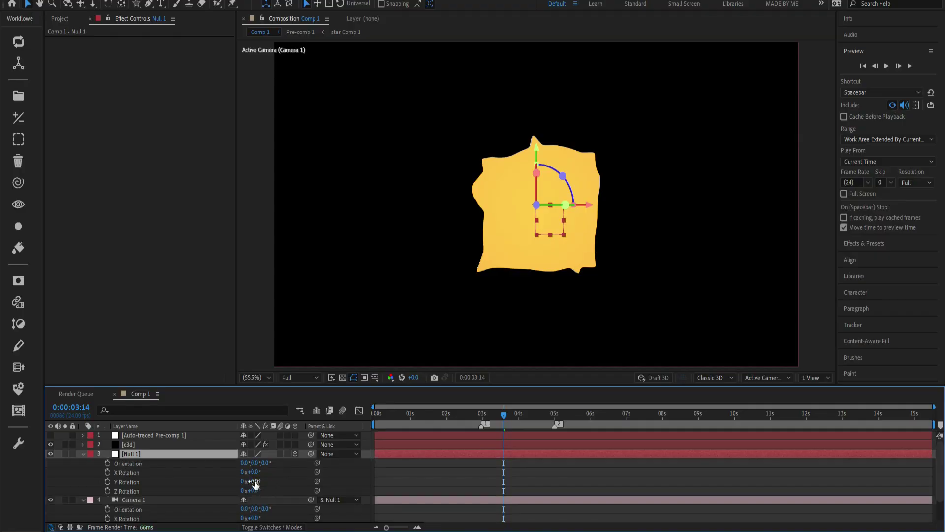
mouse_move(252, 481)
mouse_down()
mouse_move(288, 481)
mouse_move(252, 481)
mouse_move(270, 481)
mouse_up()
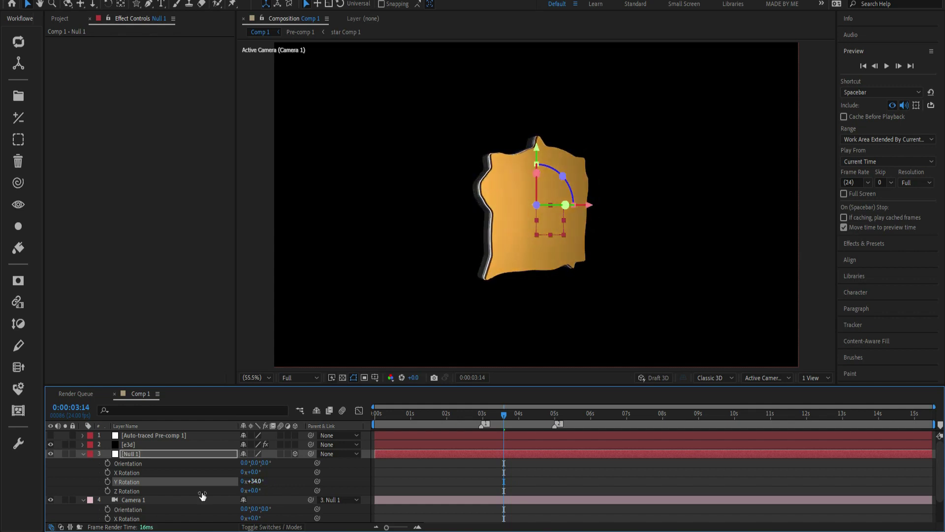
click(83, 499)
mouse_move(256, 485)
mouse_down()
mouse_move(244, 483)
mouse_move(260, 482)
mouse_up()
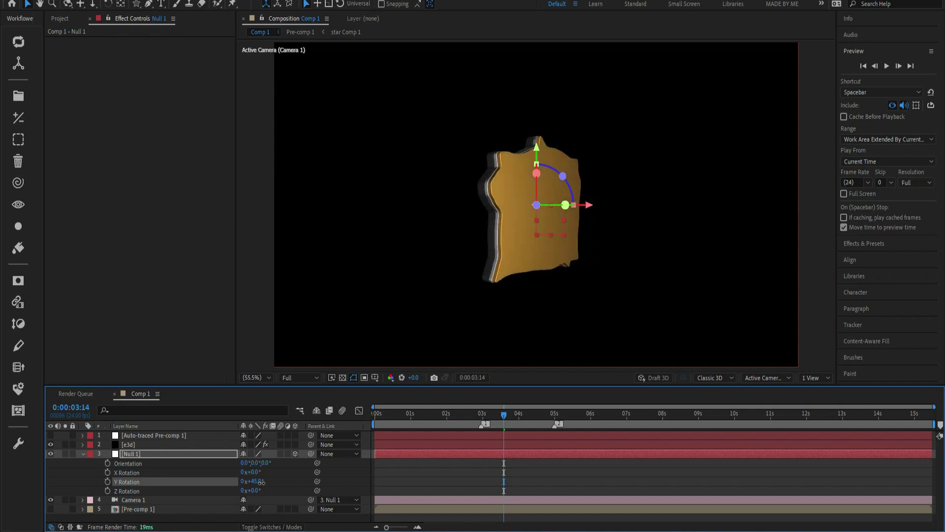
drag(505, 415, 370, 431)
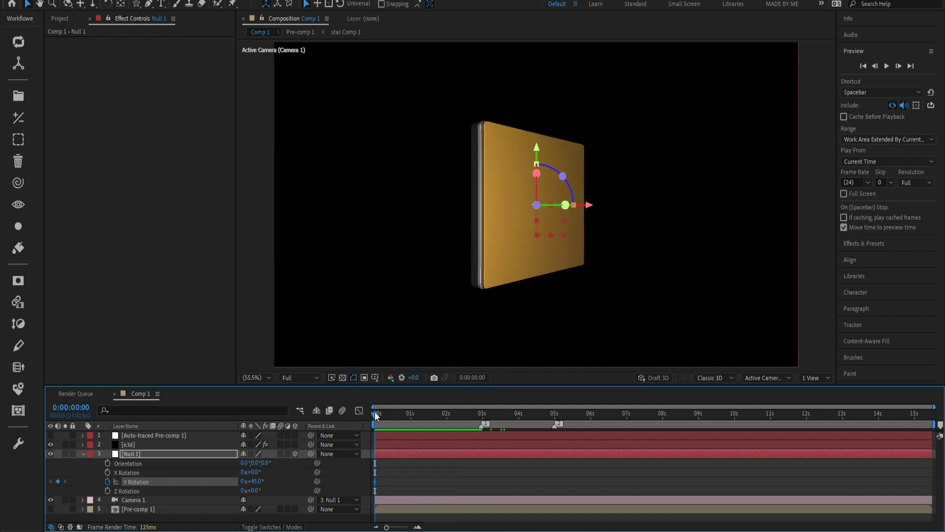
Keyframe Null 1's Y Rotation at -48° around the 8-second mark, and play the camera move from the start
drag(457, 423, 599, 426)
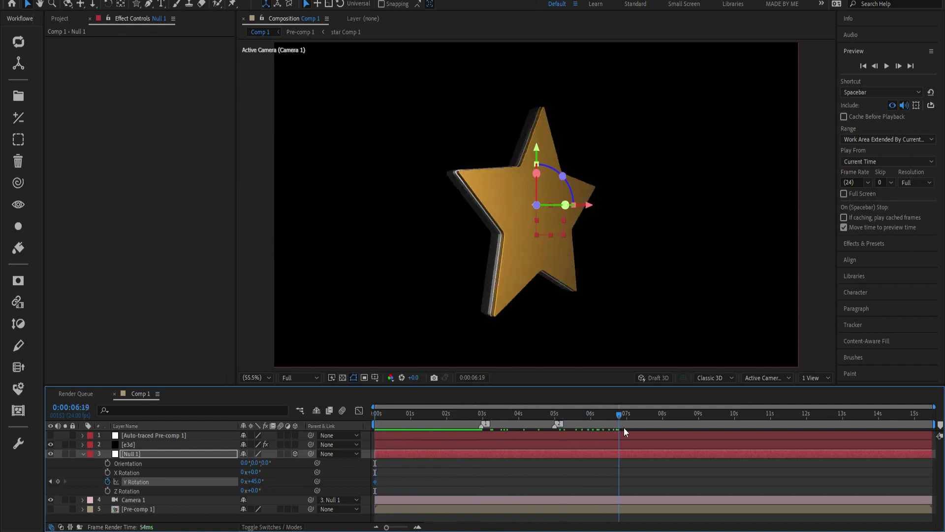
drag(665, 426, 664, 427)
drag(261, 483, 215, 482)
drag(446, 417, 353, 424)
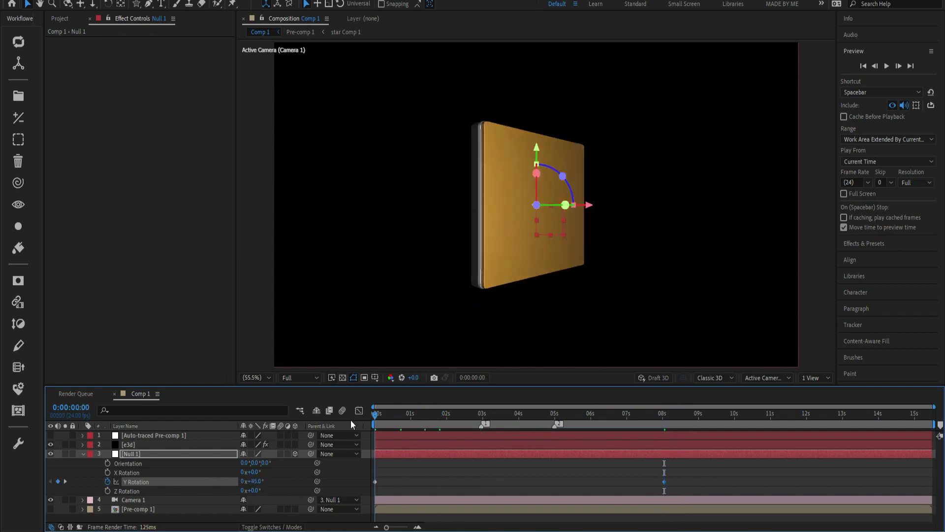
drag(479, 490, 479, 490)
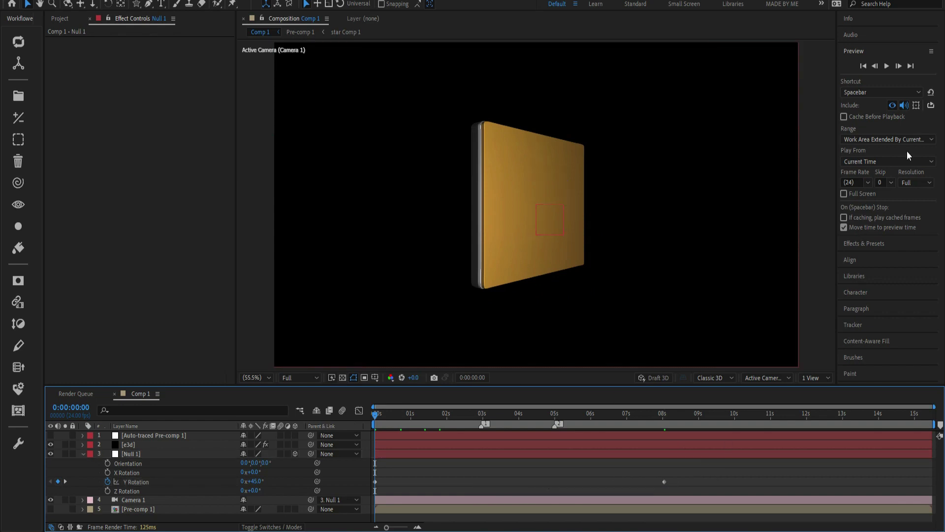
click(890, 68)
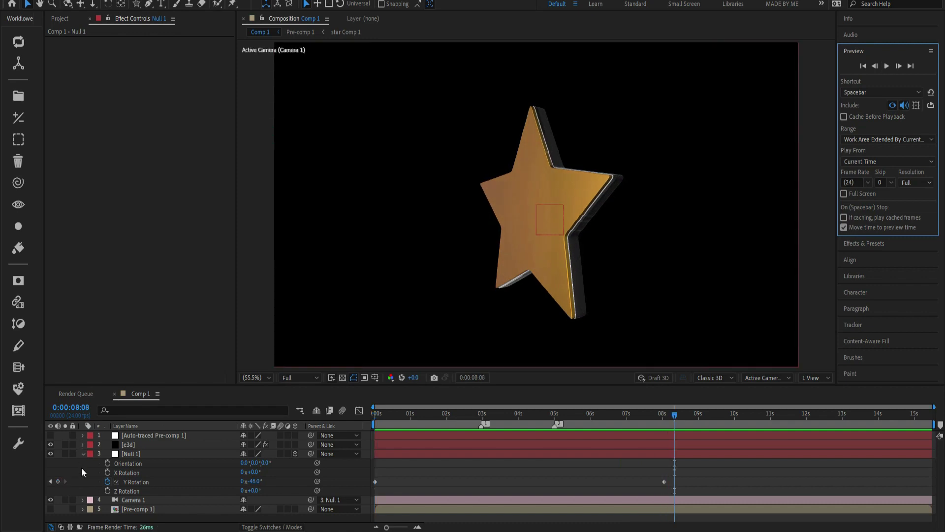
Create a 1920 x 1080 white solid (FFFFFF) and place it at the bottom of Comp 1's layer stack
click(82, 454)
right_click(146, 503)
mouse_move(175, 367)
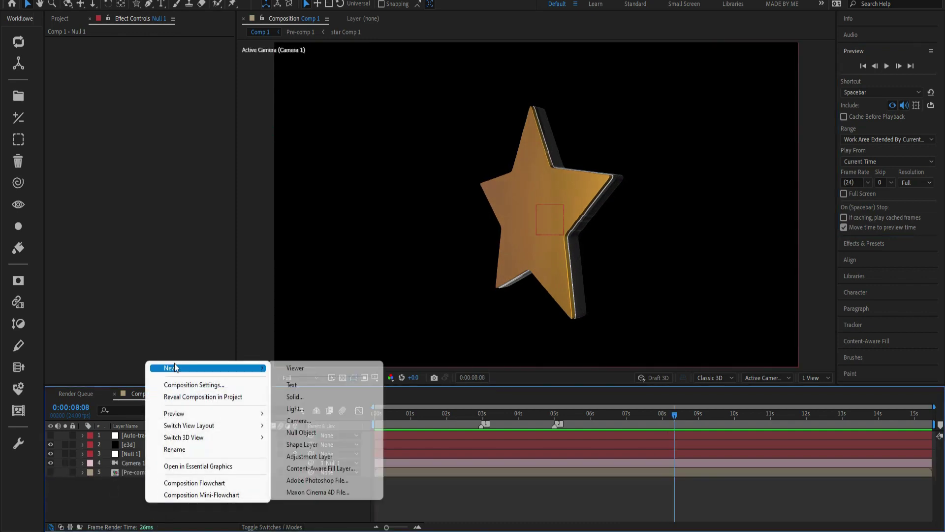
click(298, 397)
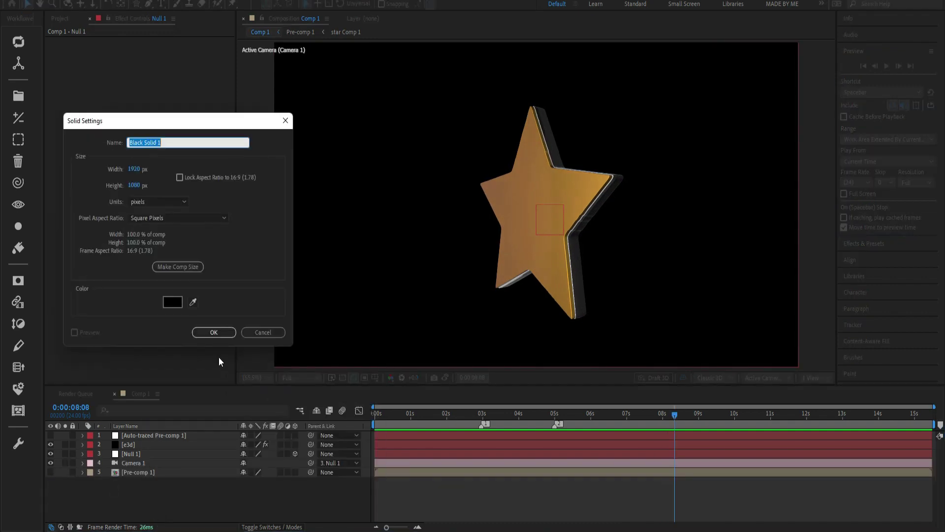
click(172, 302)
drag(619, 384, 499, 294)
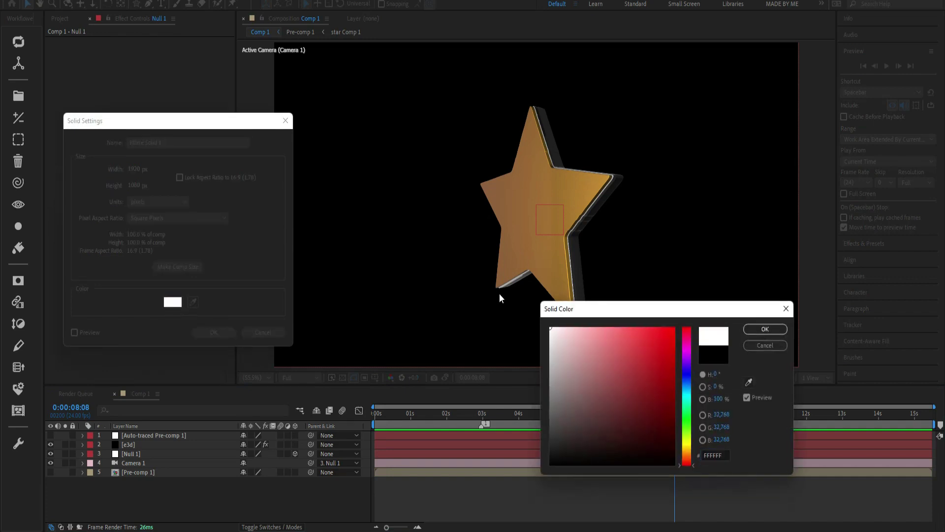
click(766, 330)
click(214, 332)
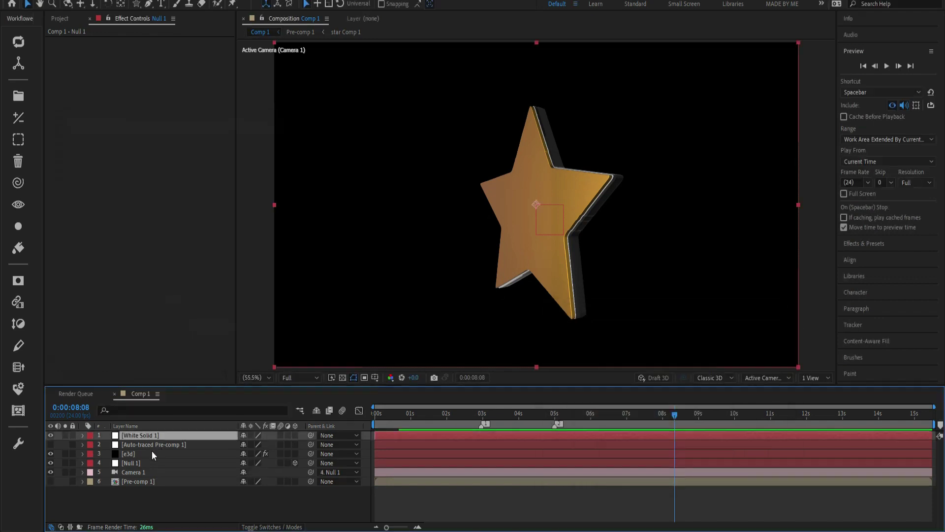
drag(144, 436, 138, 480)
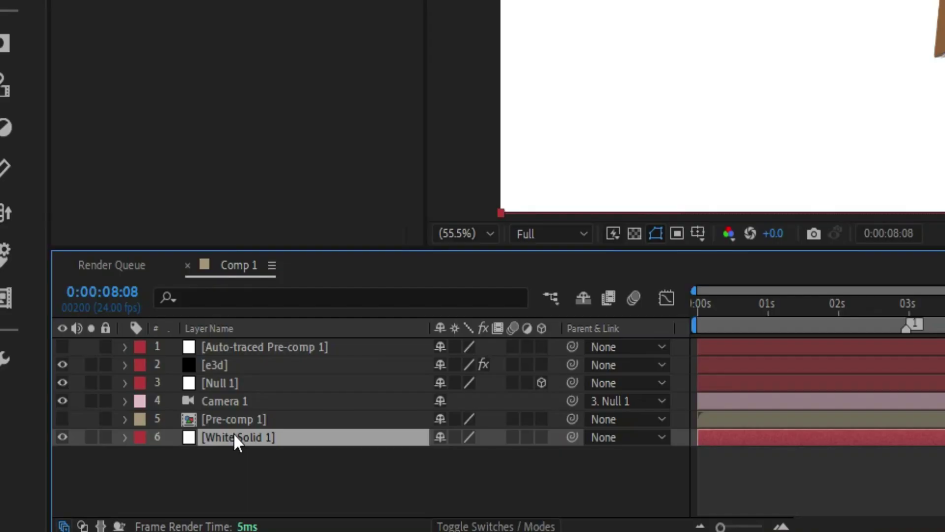
Apply the Gradient Ramp effect to White Solid 1 and set its Ramp Shape to Radial Ramp
key(ctrl+space)
text(ra)
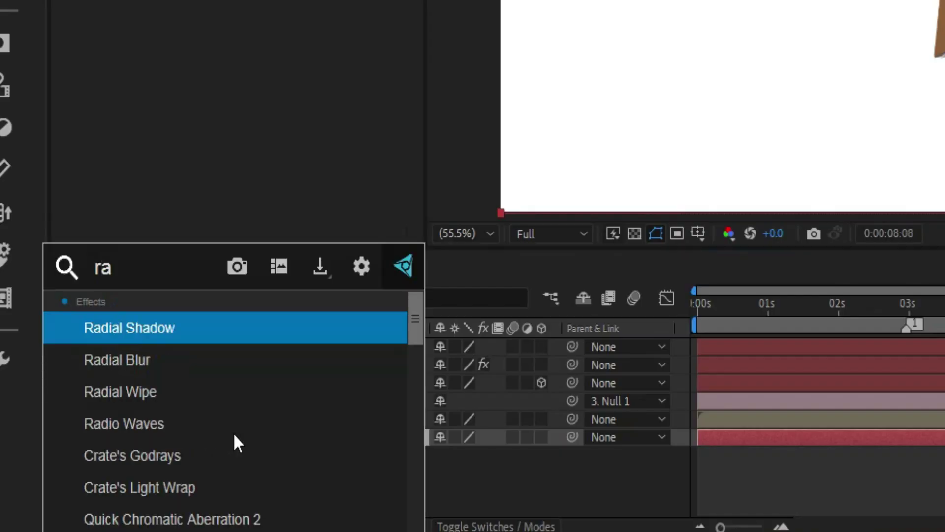
text(mp)
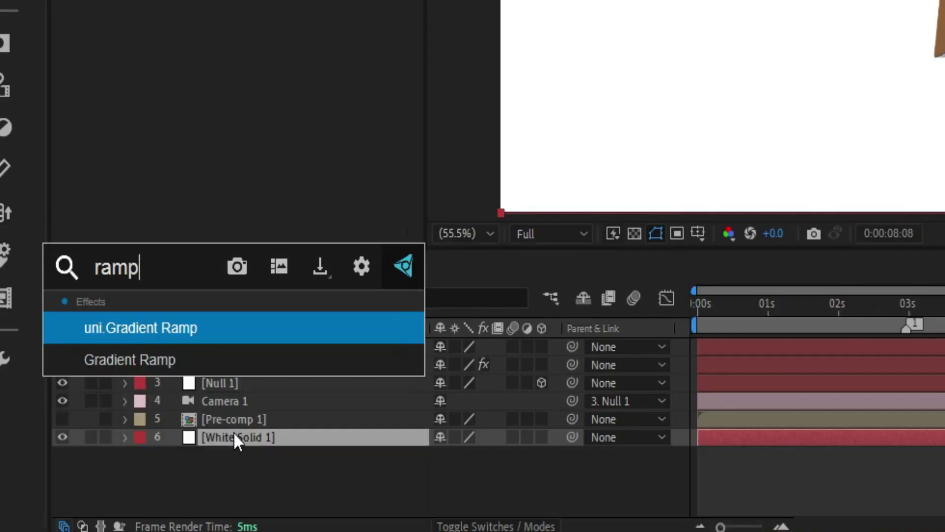
key(Return)
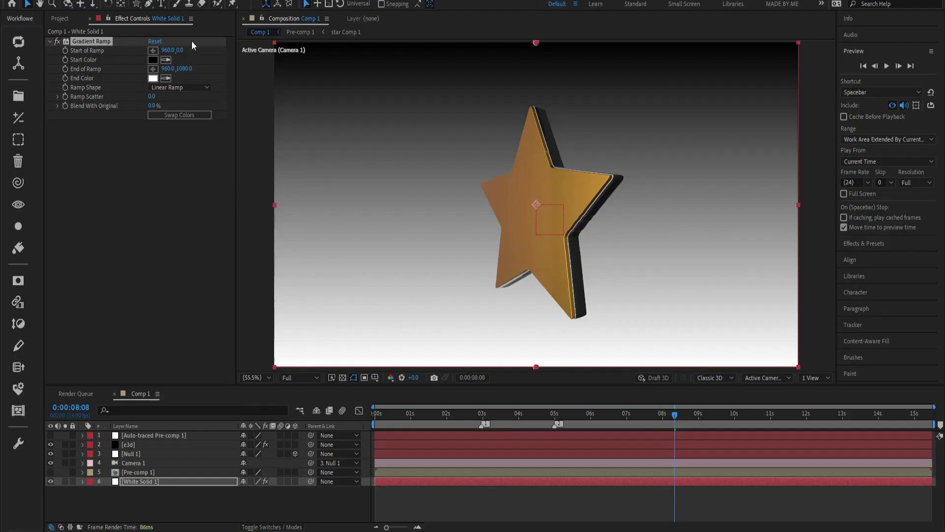
click(175, 88)
click(184, 110)
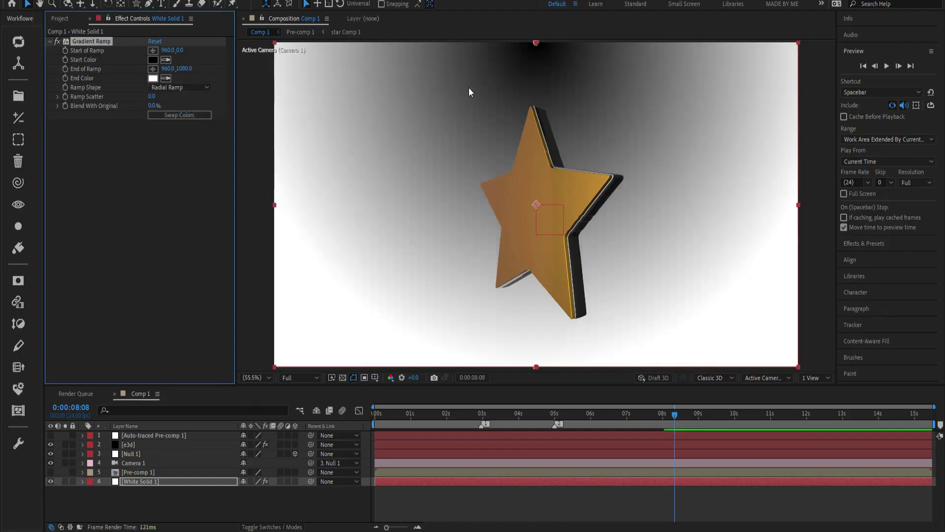
Move the Gradient Ramp's start point onto the star near the frame center, at about 958, 476
drag(536, 42, 529, 117)
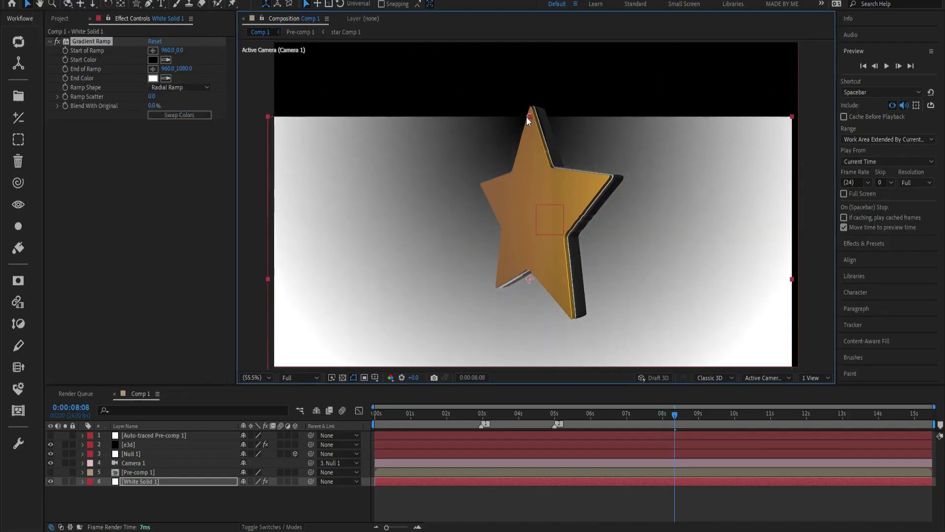
key(ctrl+z)
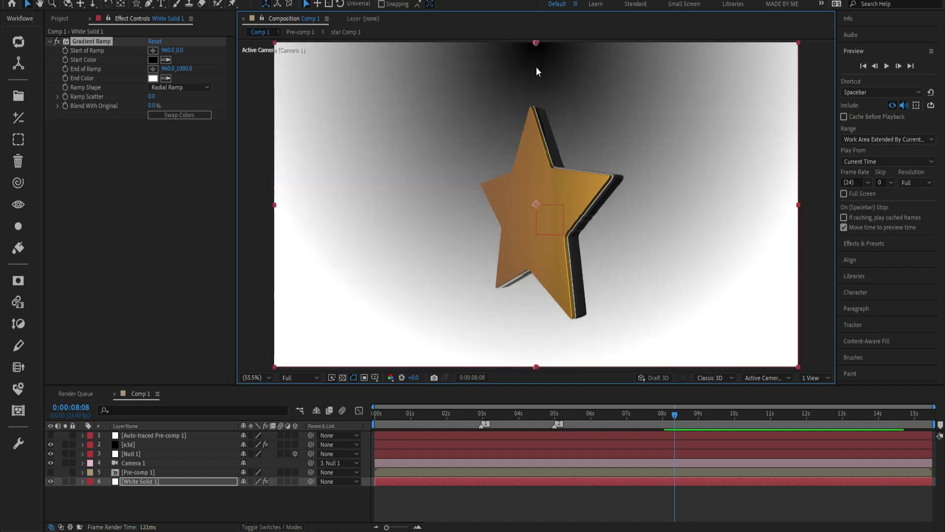
drag(536, 43, 534, 182)
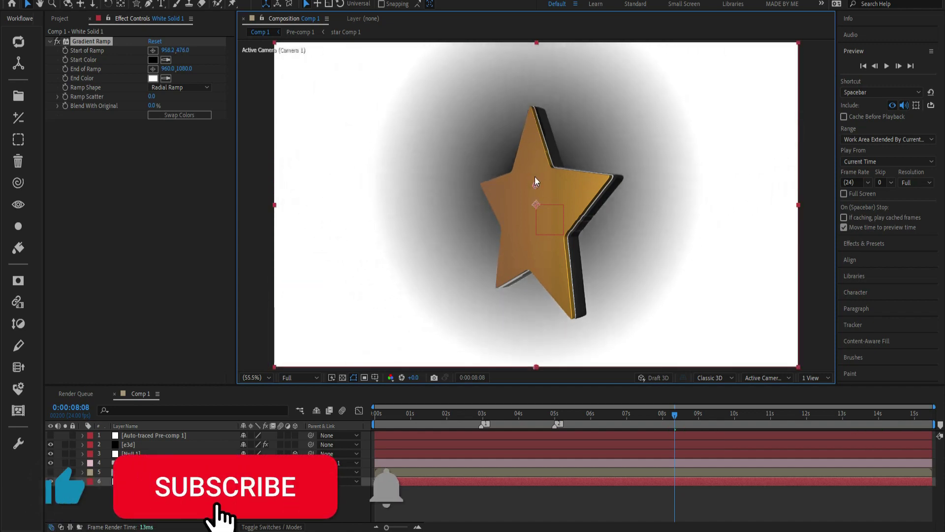
Move the Gradient Ramp's end point well below the frame, to about 1078, 1718
key(comma)
drag(536, 351, 535, 371)
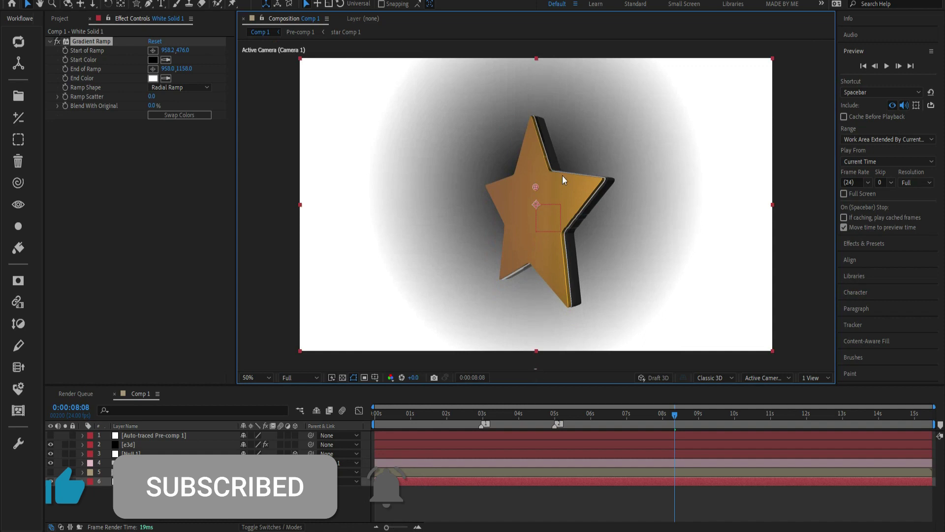
key(comma)
key(comma)
key(comma)
drag(536, 245, 544, 284)
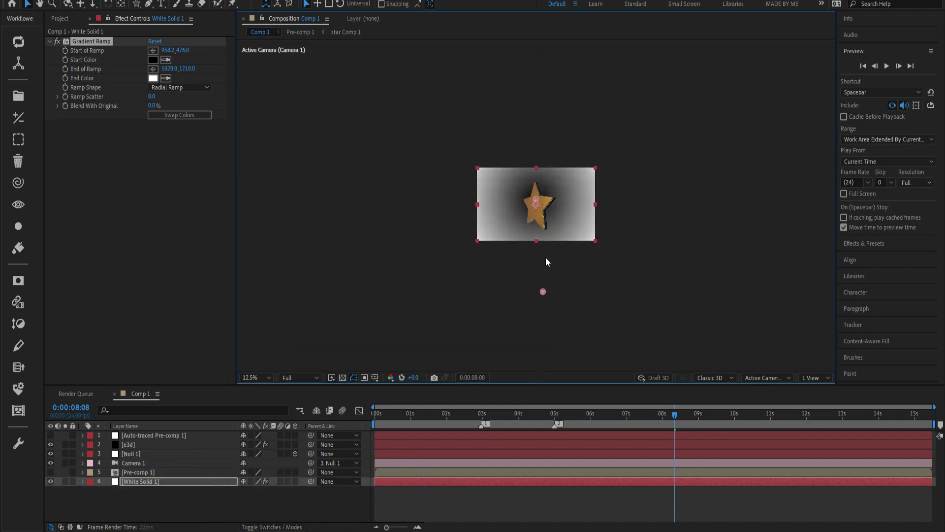
Swap the Gradient Ramp's colors and move its end point to about 986, 1782
key(period)
key(period)
click(185, 115)
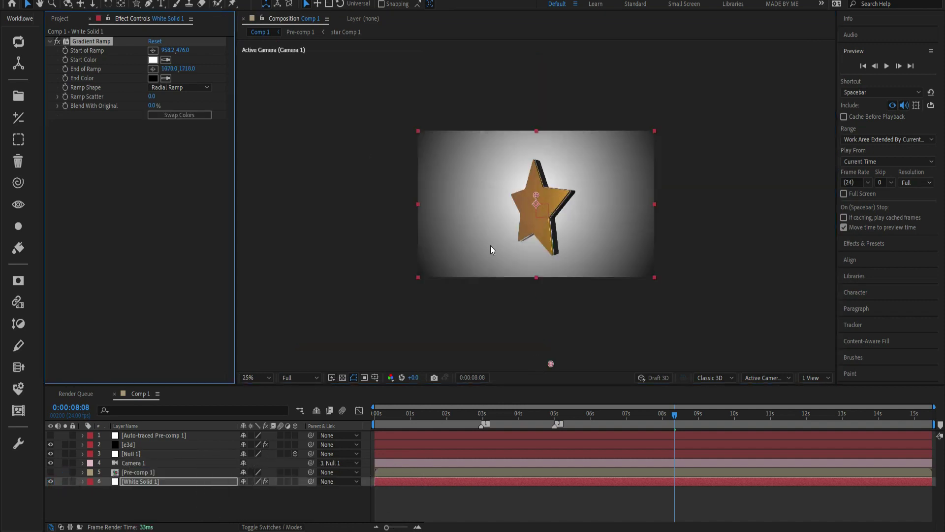
mouse_move(550, 364)
mouse_down()
mouse_move(534, 344)
mouse_move(539, 373)
mouse_up()
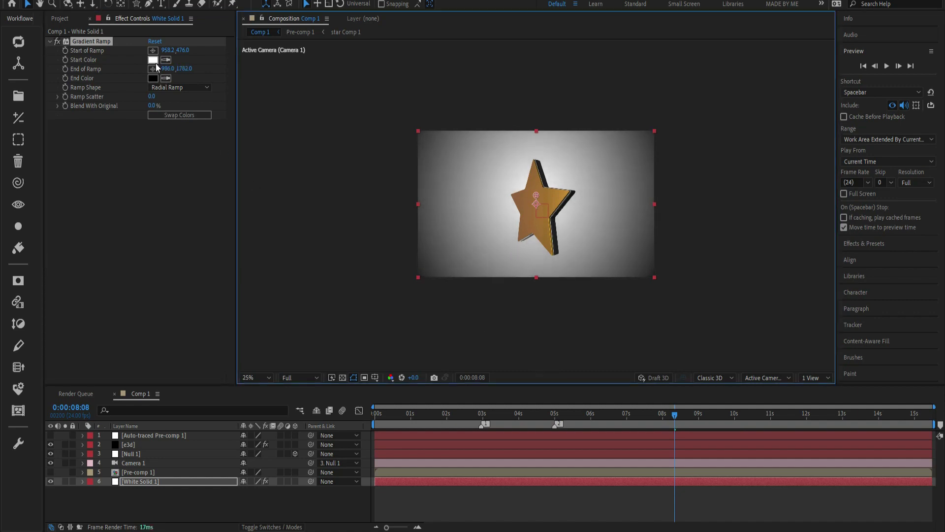
Set the Gradient Ramp's Start Color to a light warm orange, FFE0B8
click(155, 61)
click(684, 454)
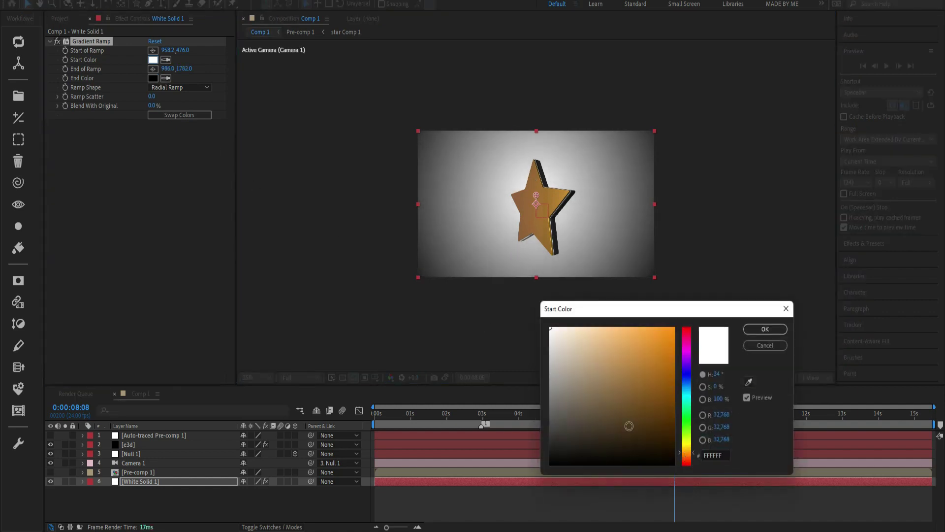
drag(627, 424, 581, 319)
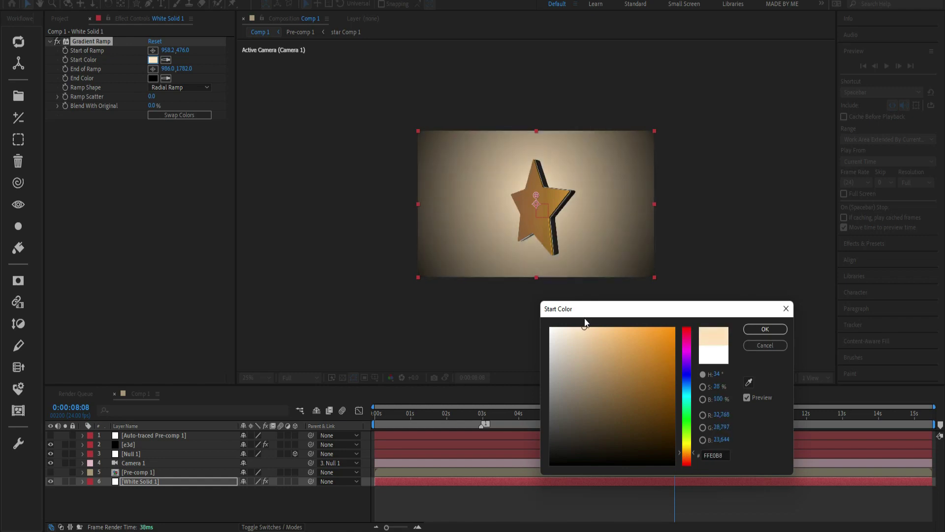
click(763, 330)
Fit the composition in the viewer and play the animation from 0:00:00:00 to check it against the gradient background
click(268, 377)
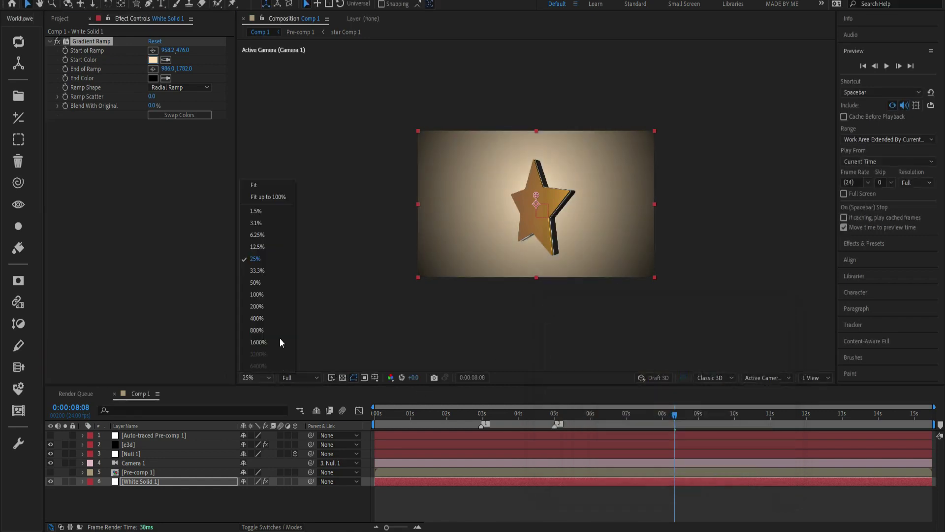
click(264, 185)
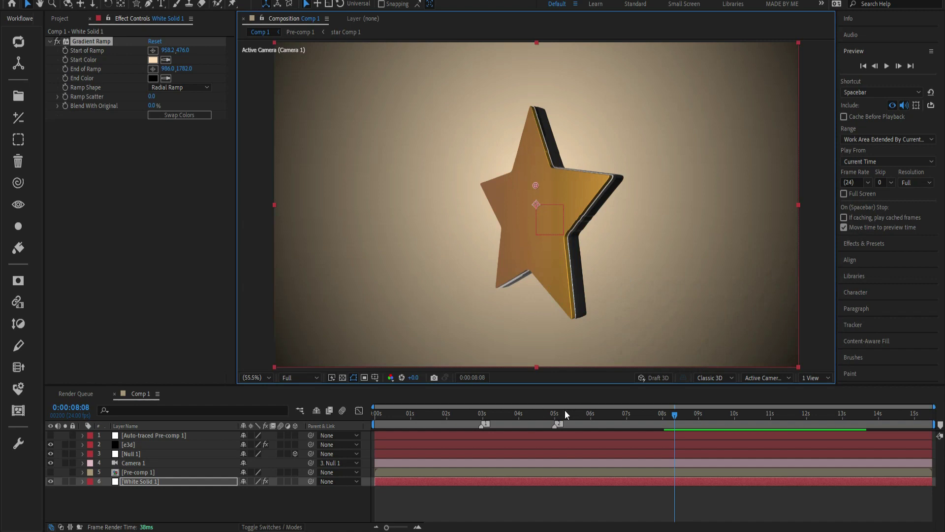
click(416, 423)
key(Home)
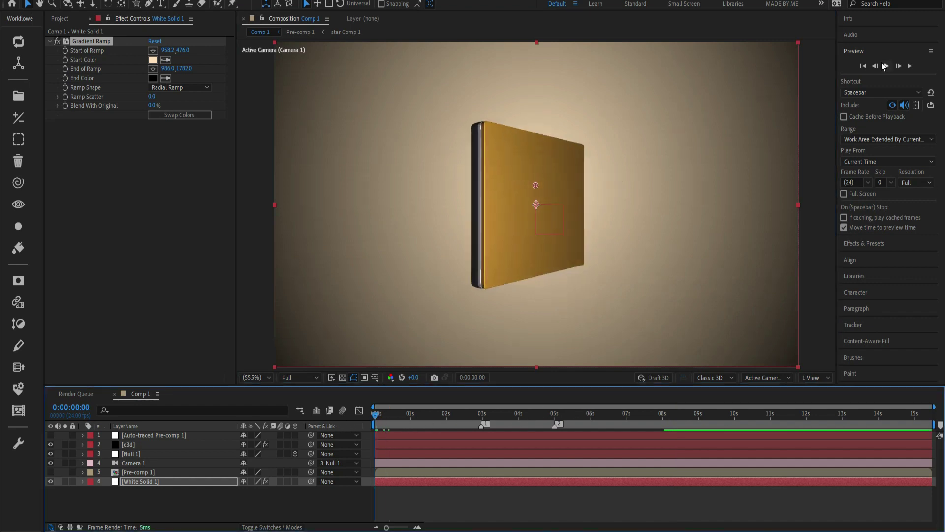
click(886, 66)
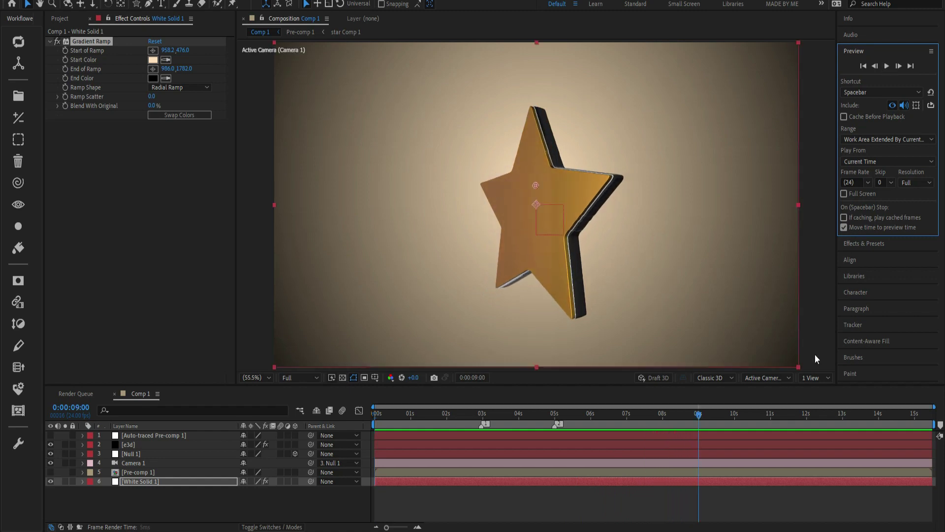
Scrub backward through Comp 1's timeline to examine how the model is lit during the square-to-star morph
drag(696, 420, 610, 430)
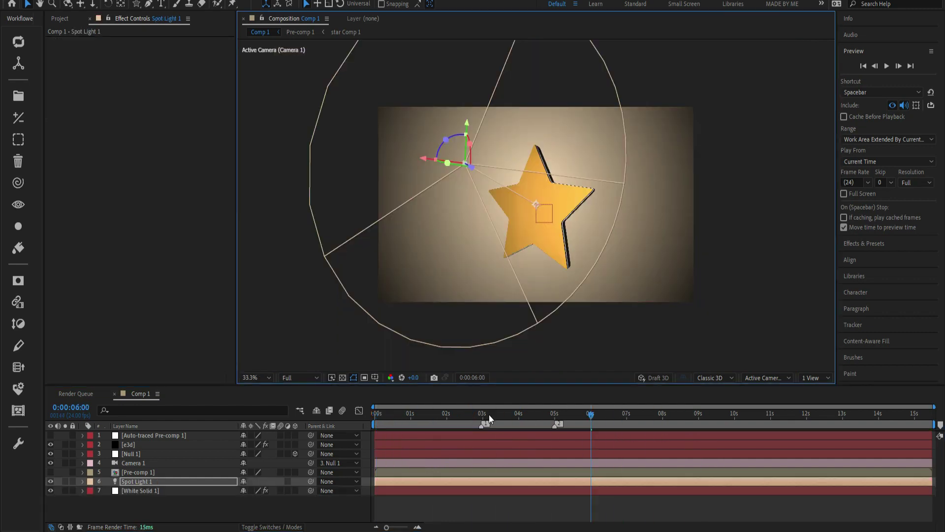
drag(489, 414, 435, 417)
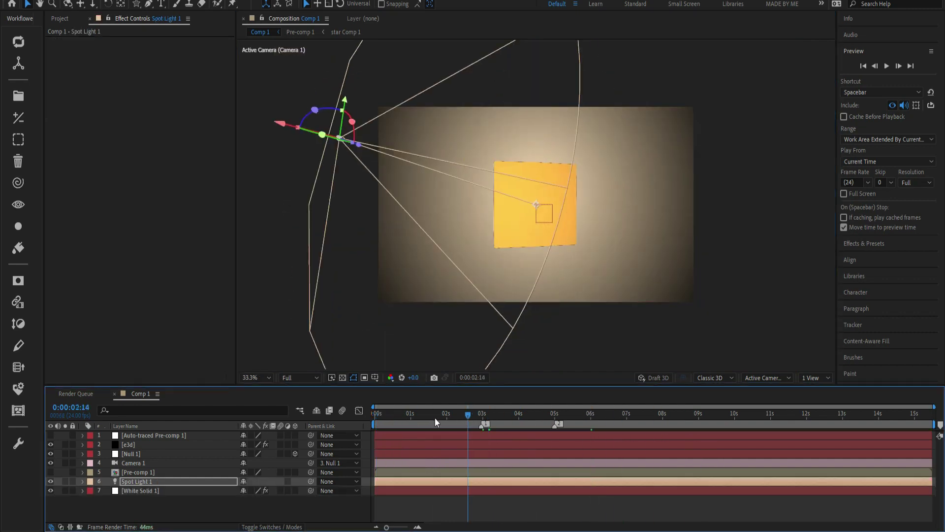